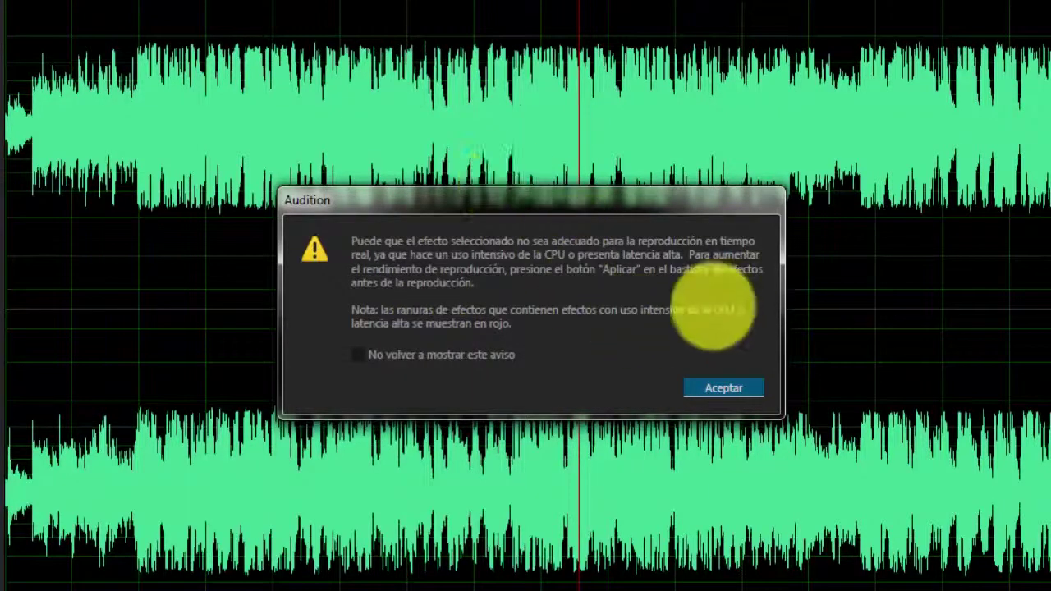
Dismiss the real-time performance warning and apply the A capella preset to the center channel extractor.
left_click(727, 388)
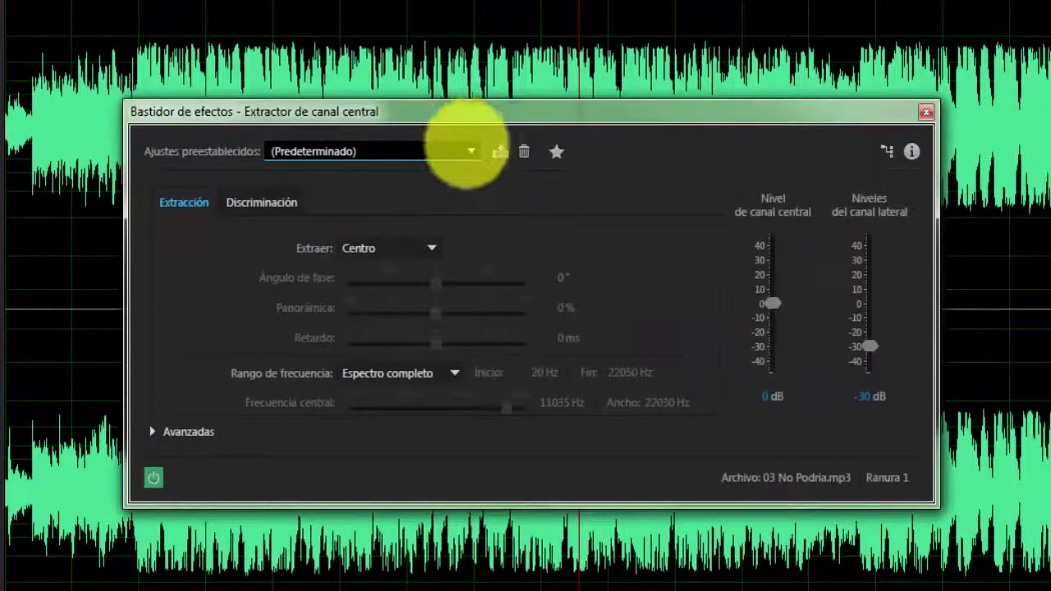
left_click(470, 151)
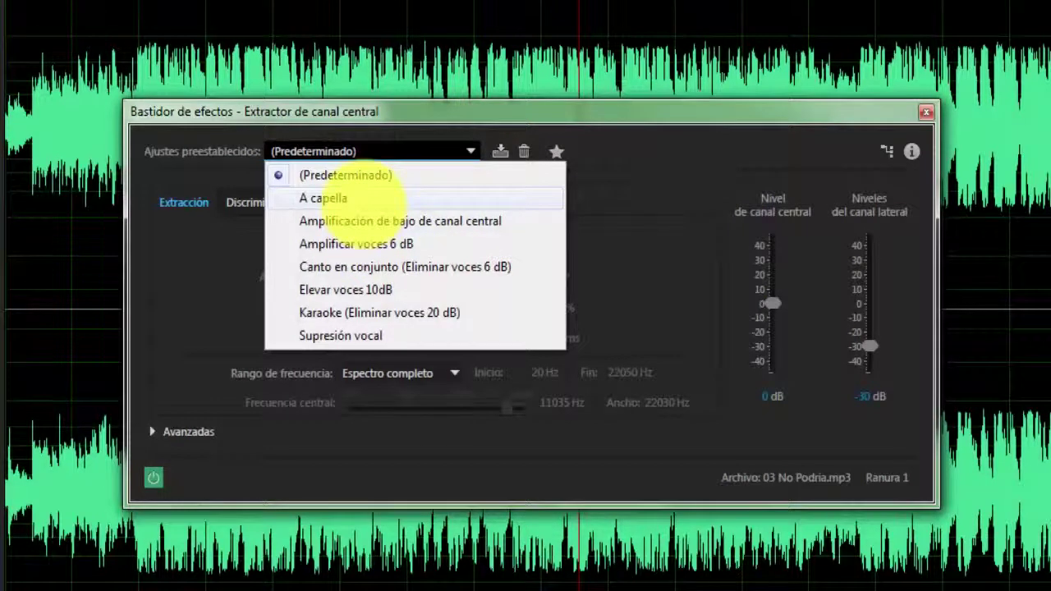
left_click(370, 198)
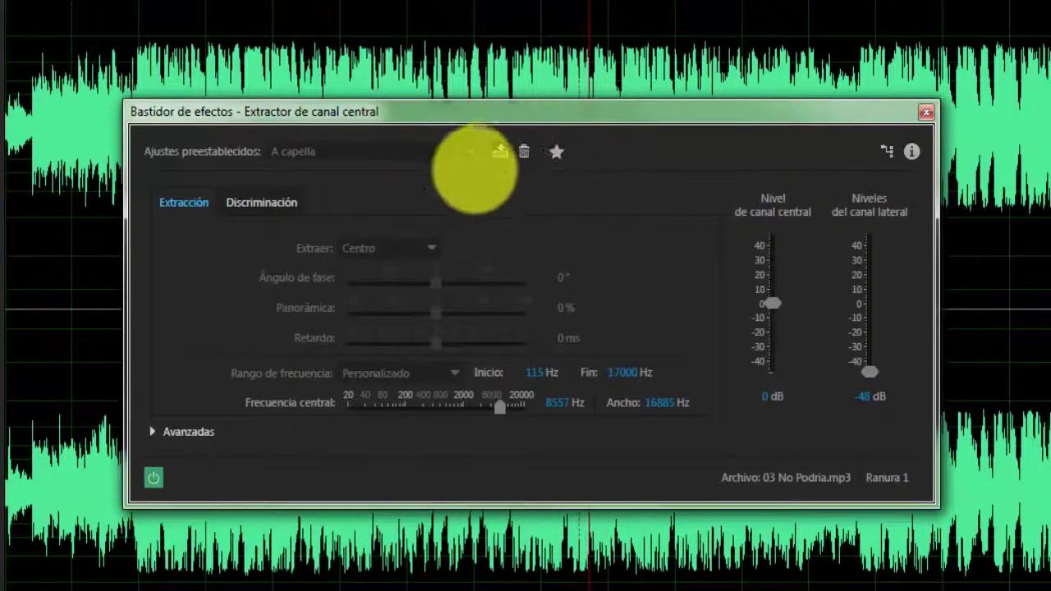
Switch the center channel extractor to the Karaoke (Eliminar voces 20 dB) preset and play a short preview.
left_click(470, 151)
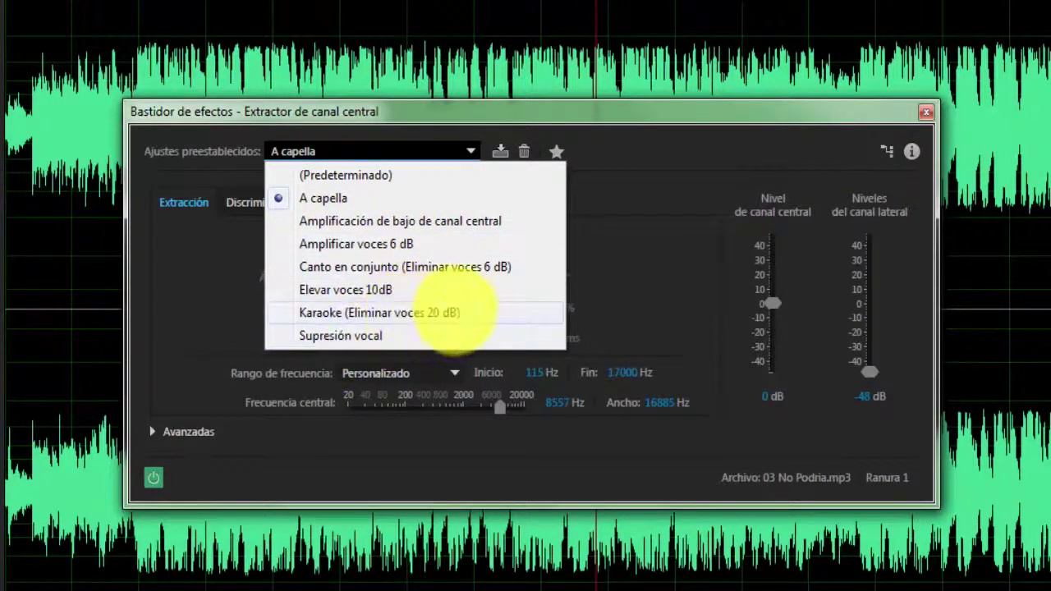
left_click(445, 312)
key("space")
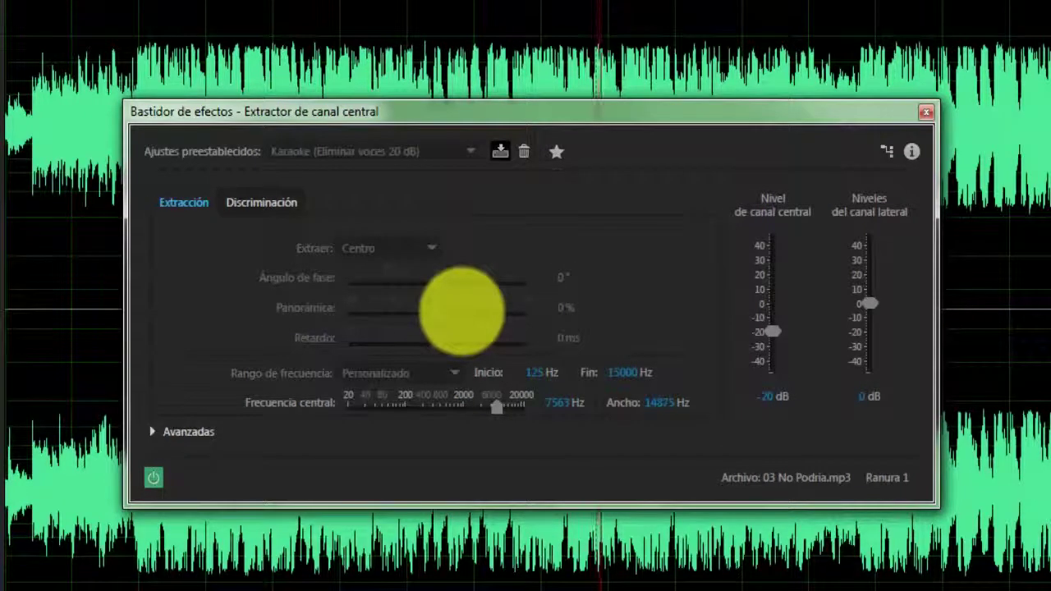
key("space")
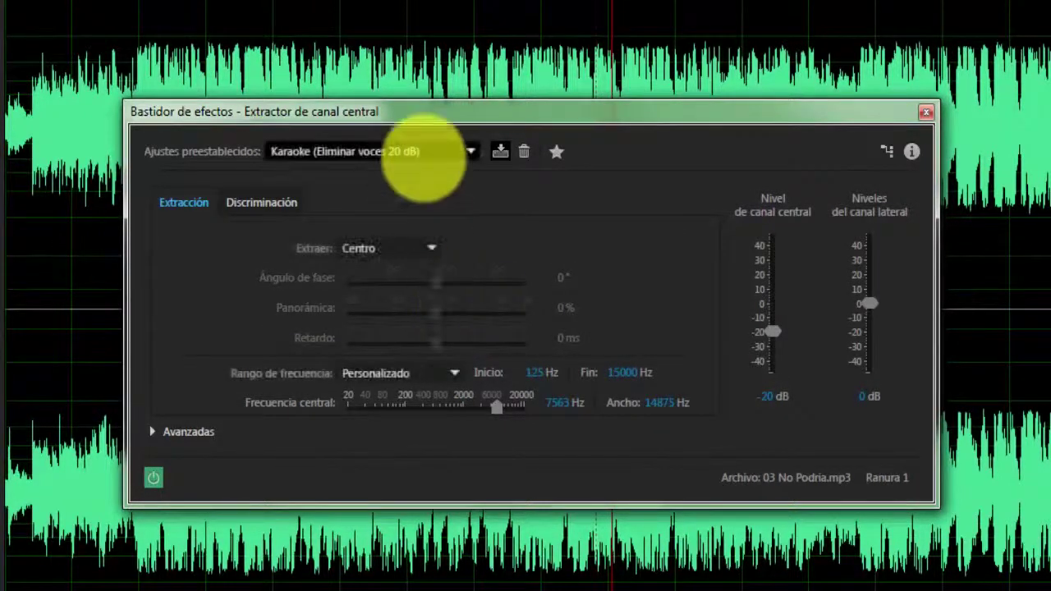
Switch the center channel extractor to the Supresión vocal preset and listen to a short part of the song.
left_click(454, 151)
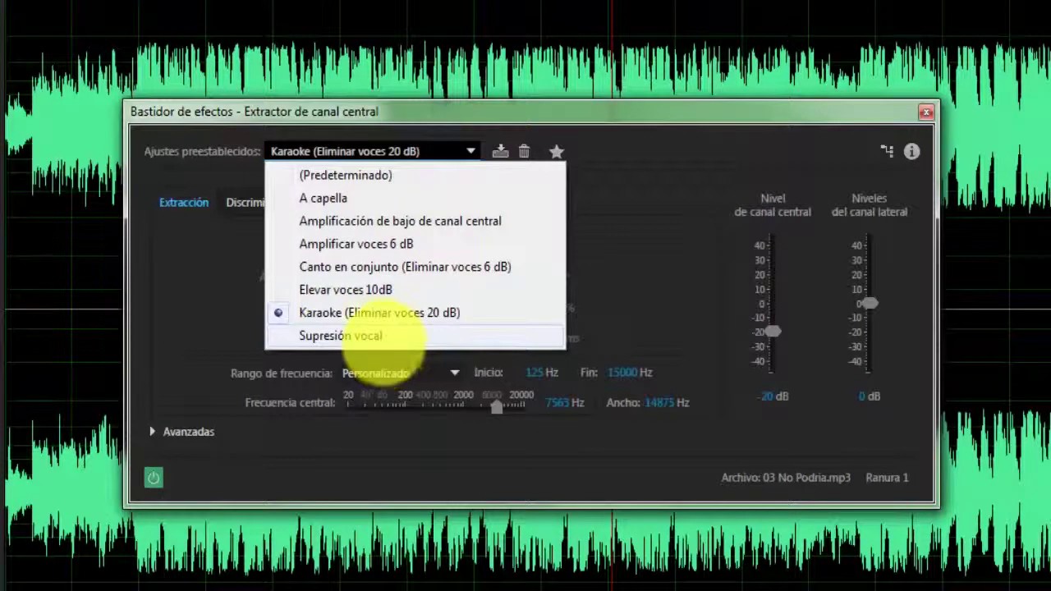
left_click(386, 337)
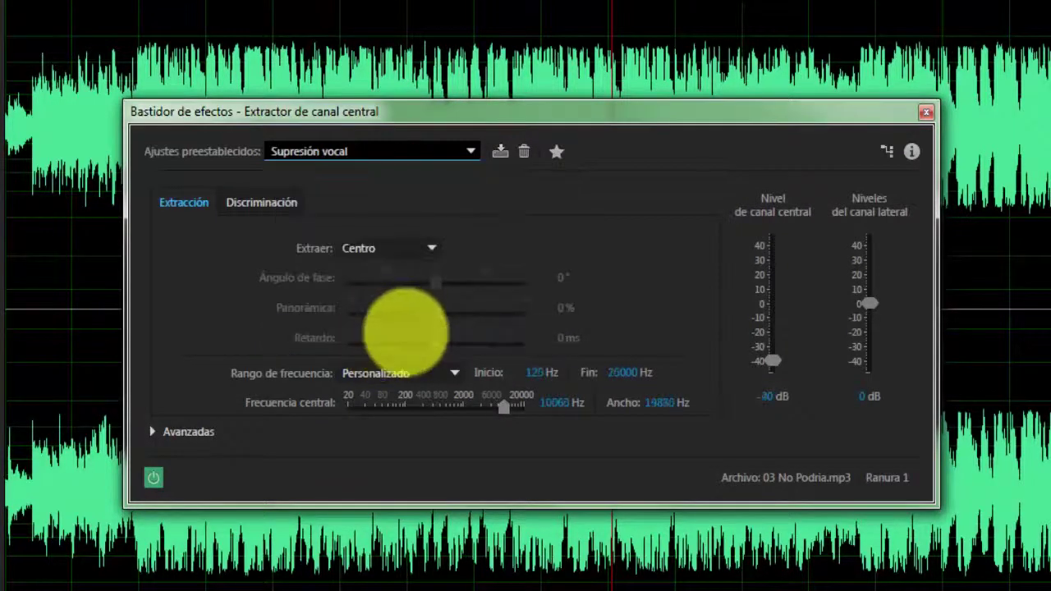
key("space")
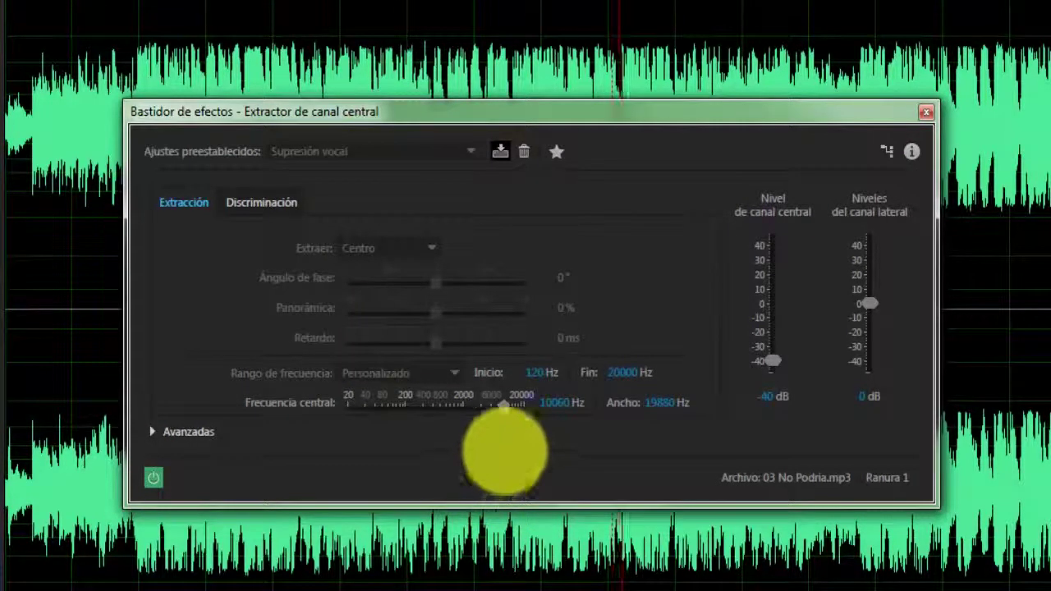
key("space")
Lower the Frecuencia central of the extraction to 3455 Hz and audition the song with it.
left_click_drag(503, 404, 477, 408)
key("space")
key("space")
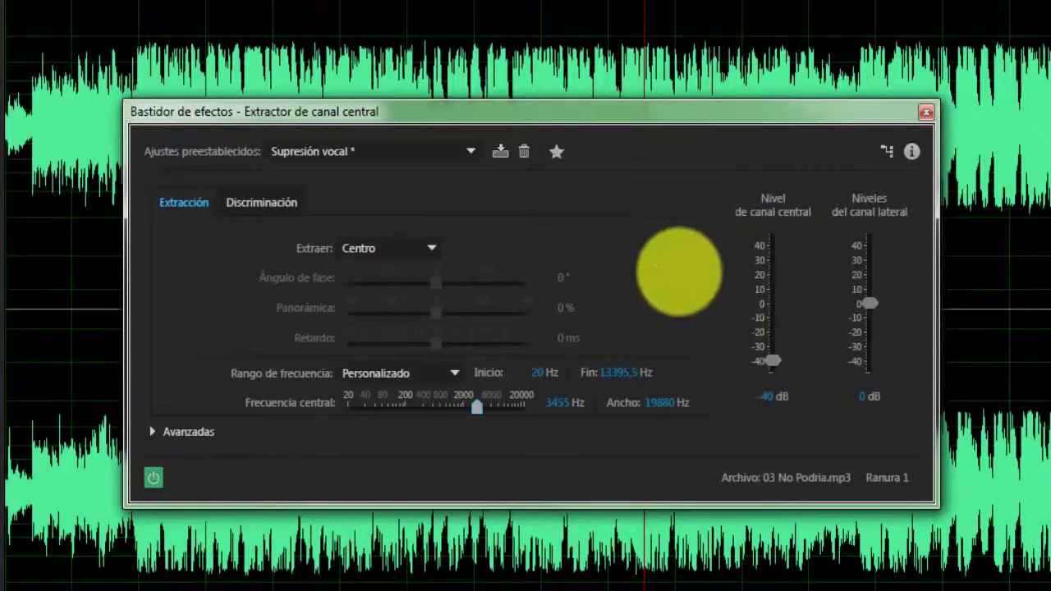
Examine the channel choices available for Extraer, keeping Centro, and shift the effect window slightly.
left_click(430, 247)
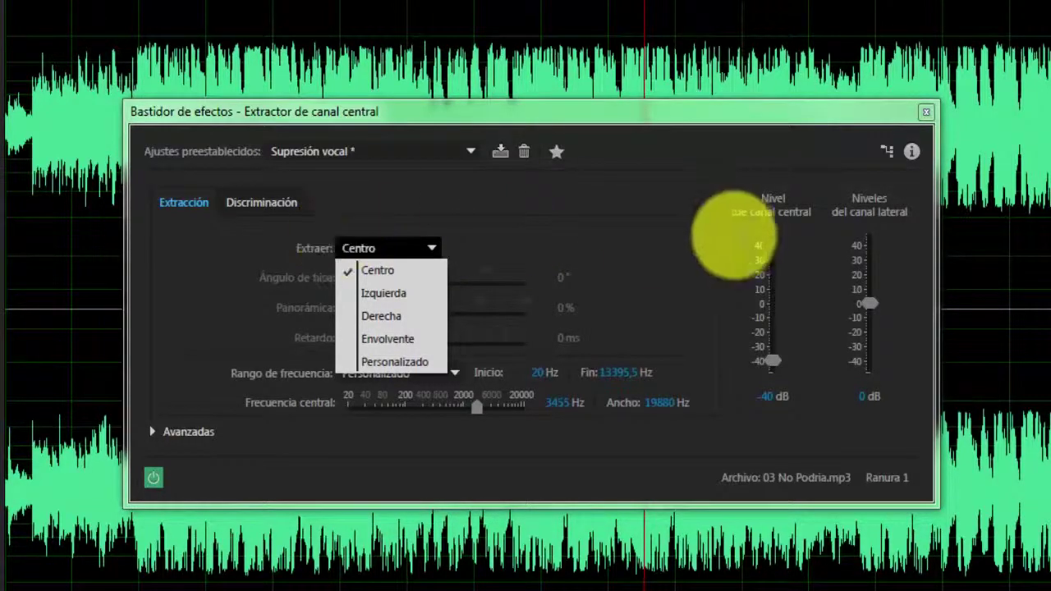
left_click(716, 237)
left_click_drag(699, 120, 706, 114)
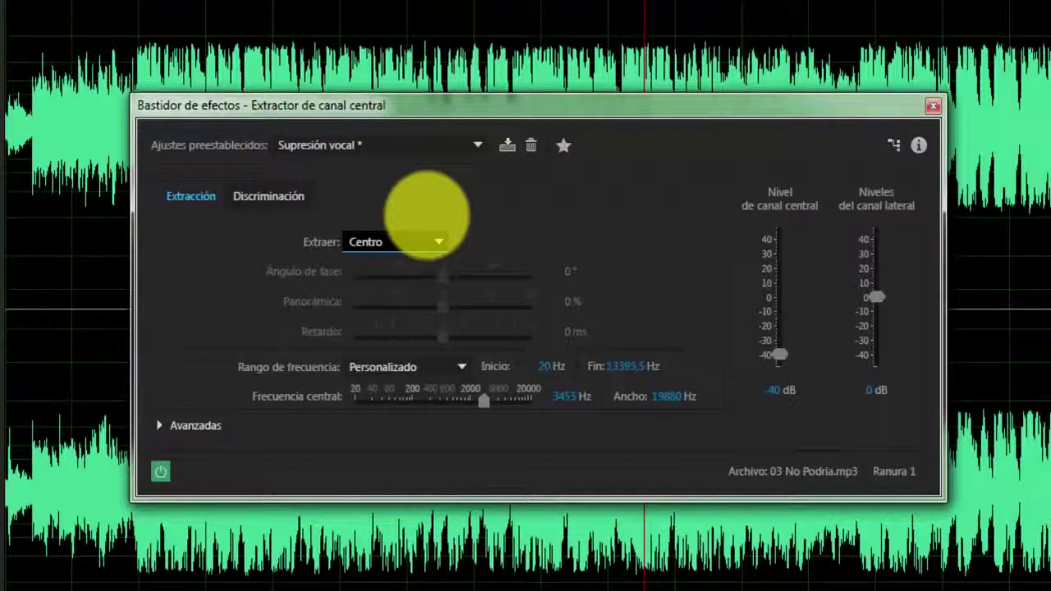
Reapply the A capella preset to the center channel extractor and play the song to hear the isolated vocals.
left_click(477, 144)
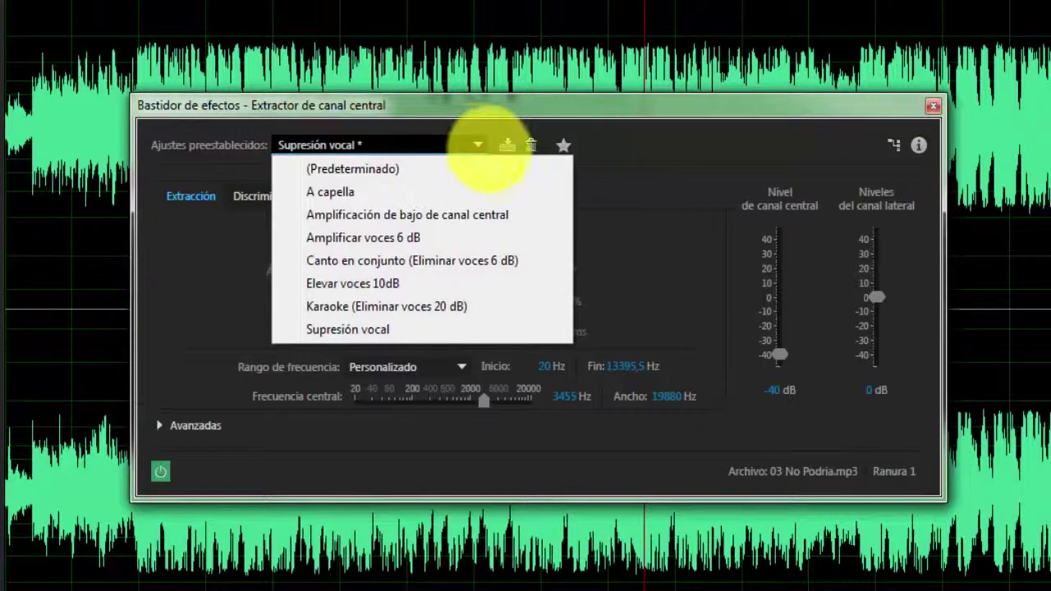
left_click(388, 189)
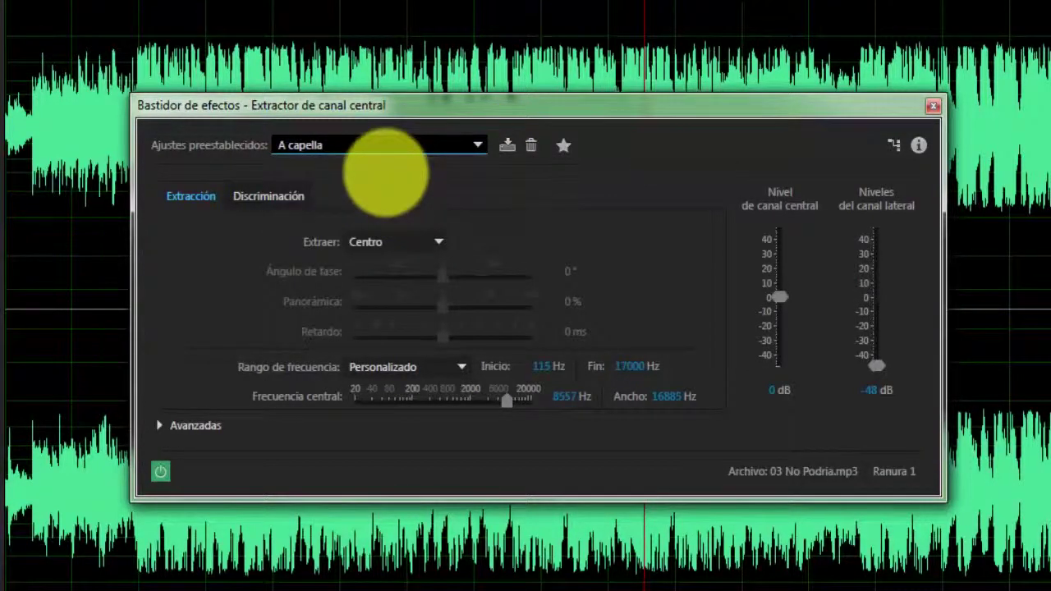
key("space")
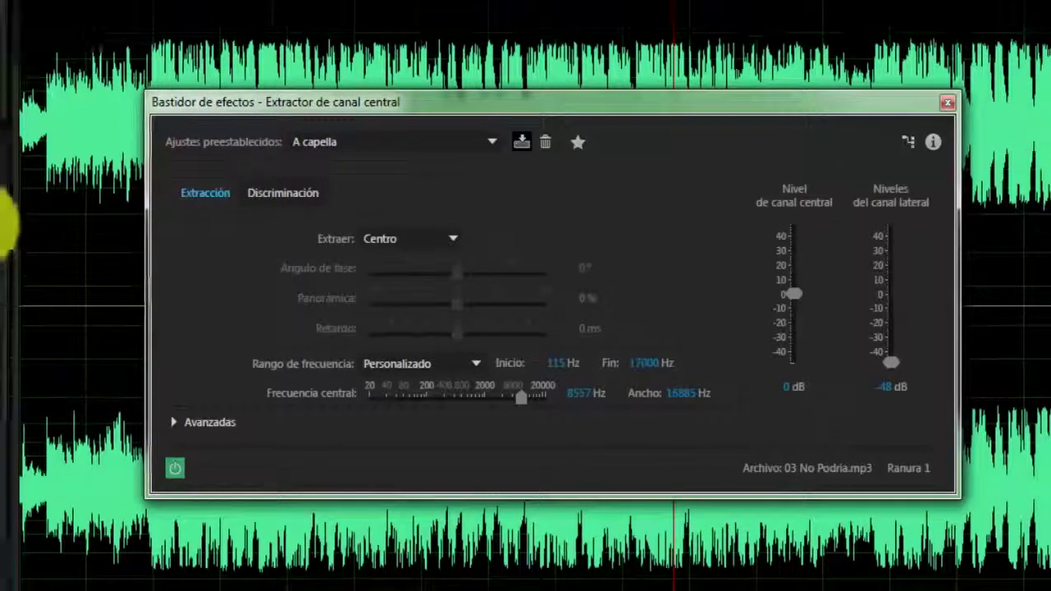
Replace the effect in rack slot 1 with the Desfasador de fase gráfico from the stereo imagery effects.
left_click(0, 224)
mouse_move(534, 363)
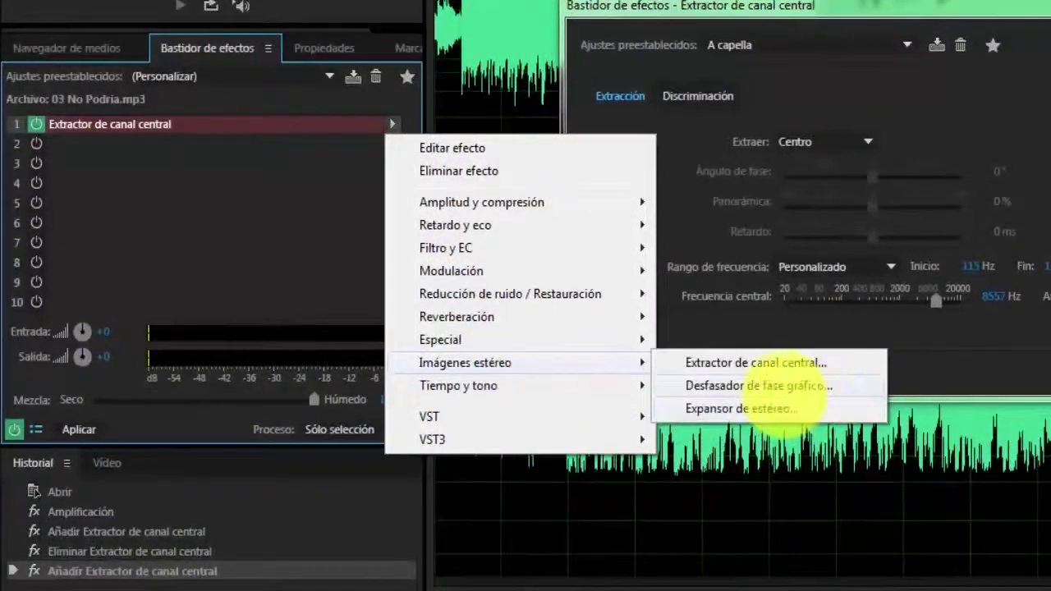
left_click(821, 386)
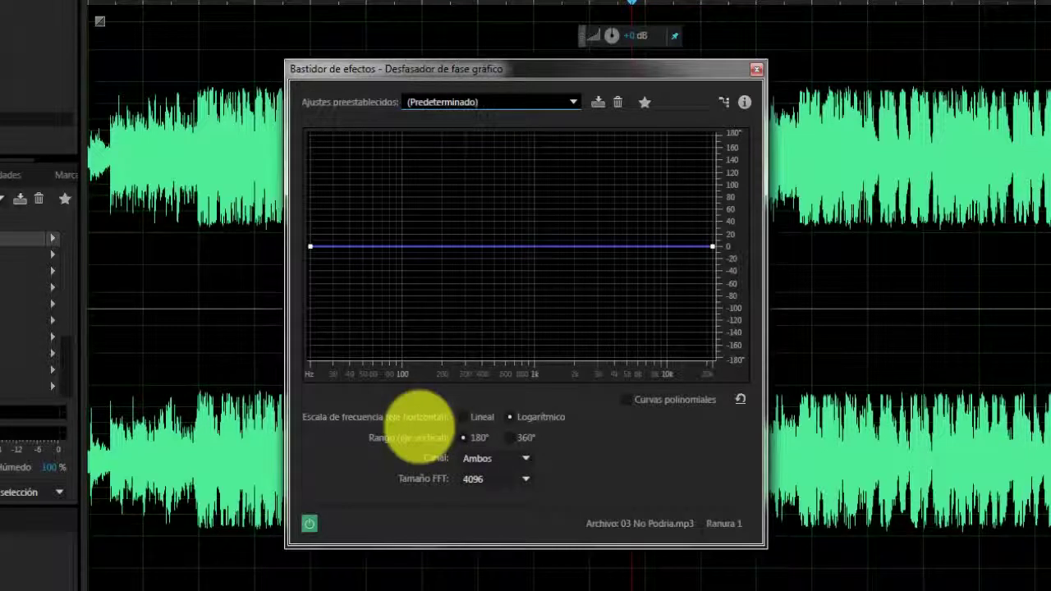
Shape the phase curve with four points: about -17° near 50 Hz, +25° near 200 Hz and 1.5 kHz, -20° near 2.4 kHz.
left_click_drag(348, 246, 360, 258)
left_click_drag(446, 253, 446, 231)
left_click_drag(557, 238, 584, 258)
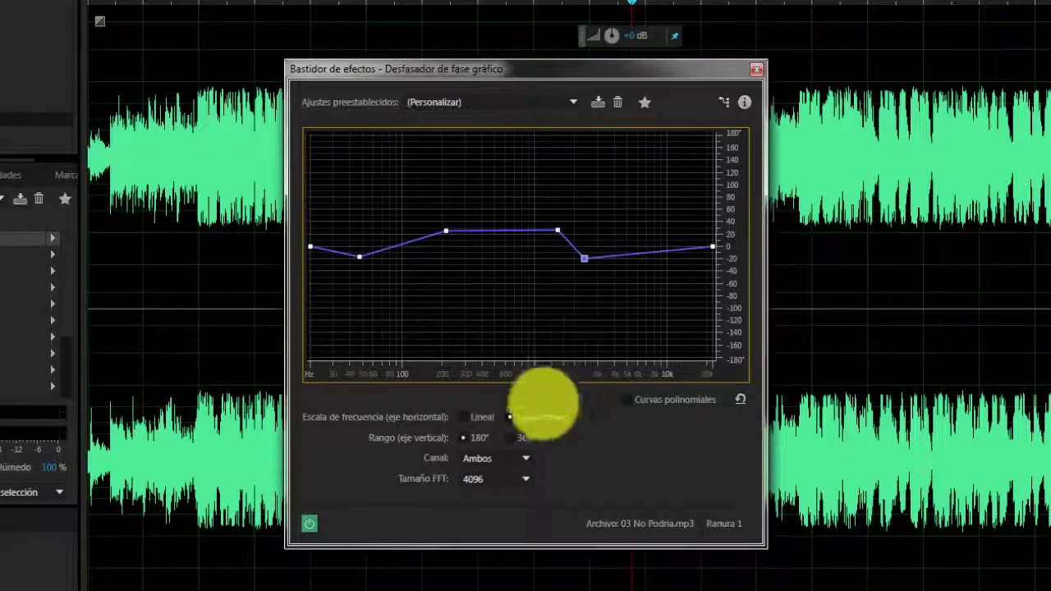
Try the Lineal frequency scale, return it to Logarítmico, and smooth the phase curve with Curvas polinomiales.
left_click(468, 418)
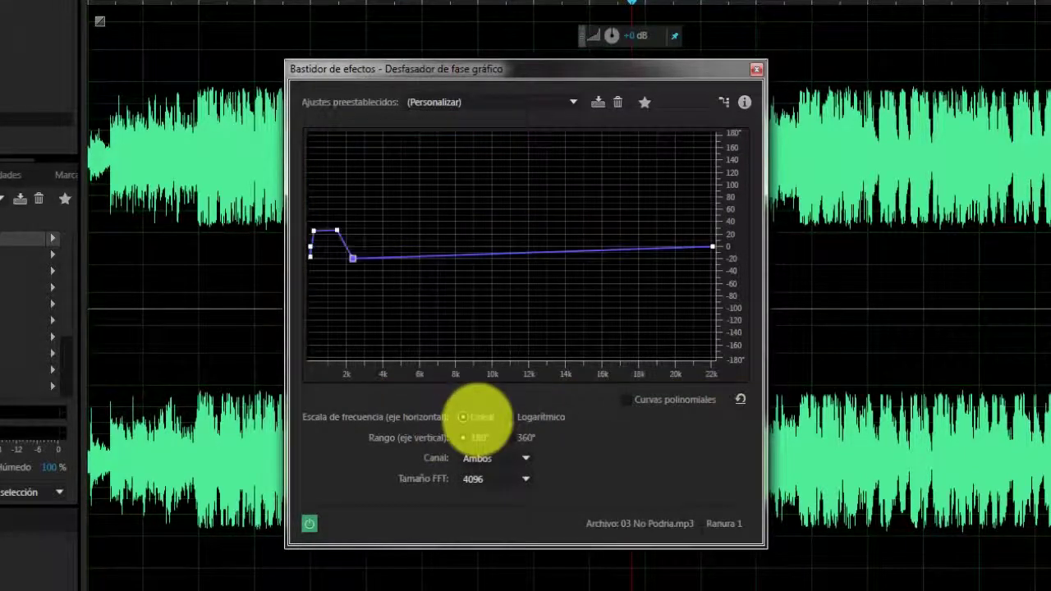
left_click(525, 418)
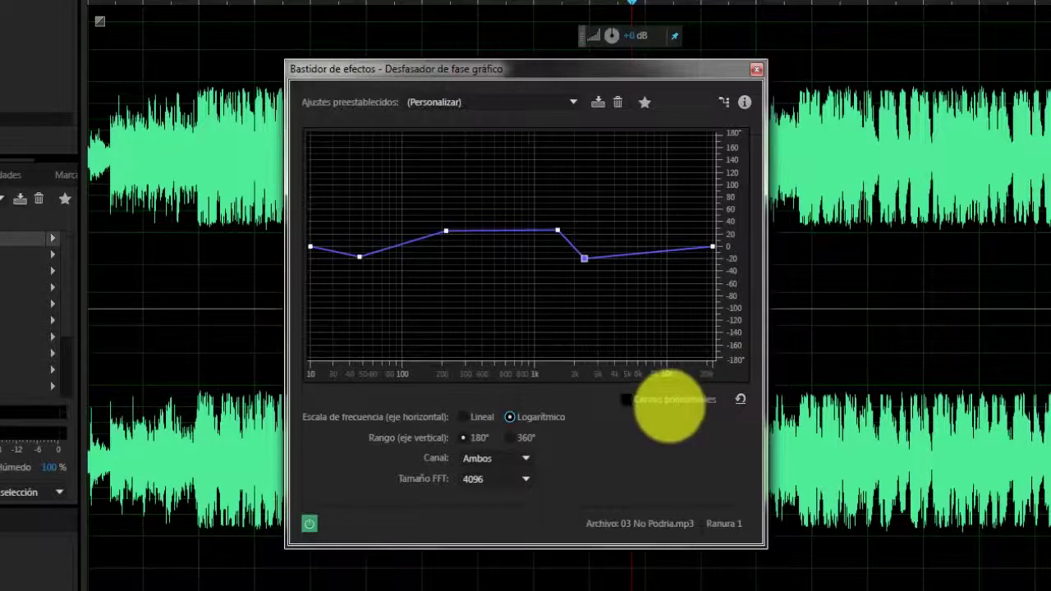
left_click(670, 401)
left_click(584, 259)
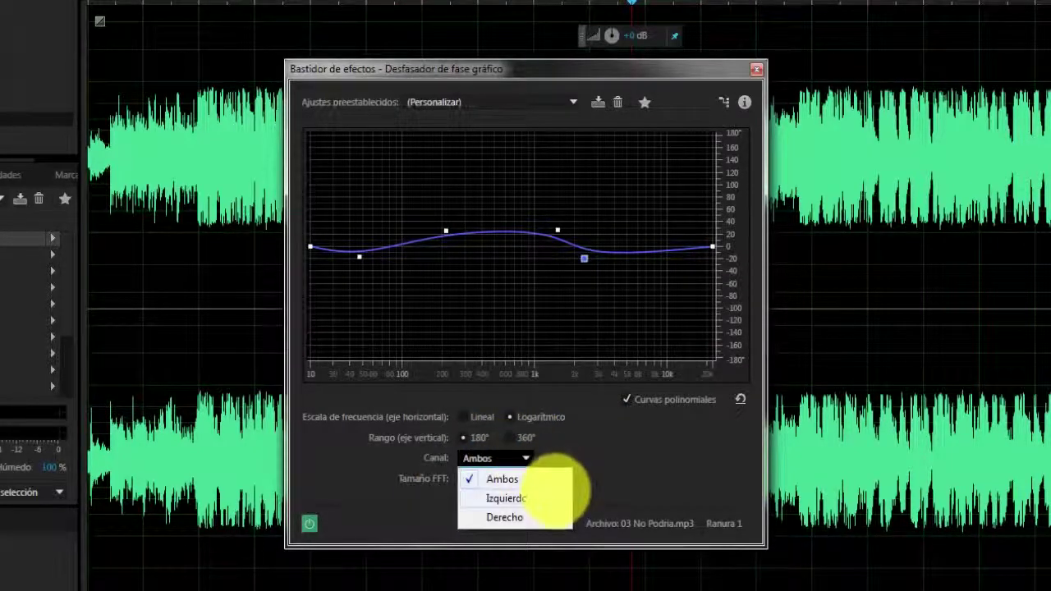
Check the Canal and Tamaño FFT options of the phase shifter, keeping Ambos and 4096.
left_click(497, 478)
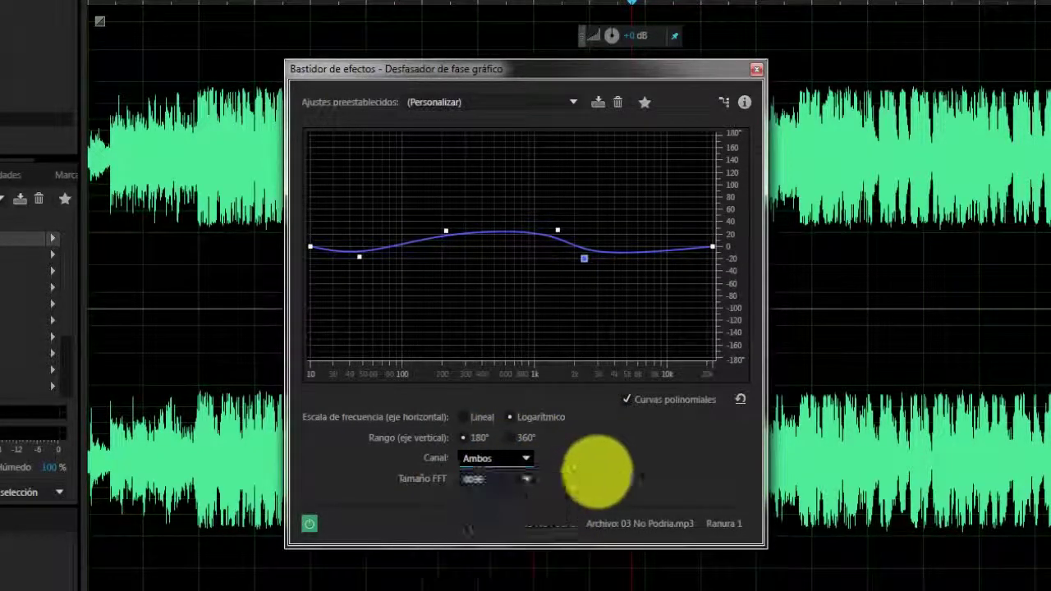
left_click(517, 480)
left_click(648, 456)
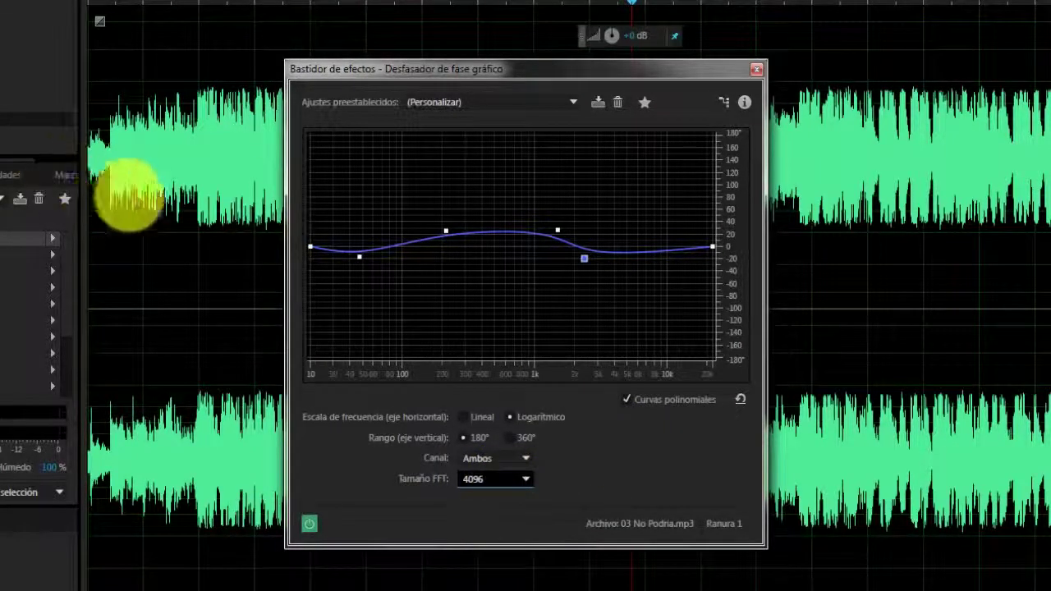
Replace the phase shifter in rack slot 1 with the Expansor de estéreo effect.
left_click(53, 239)
mouse_move(181, 436)
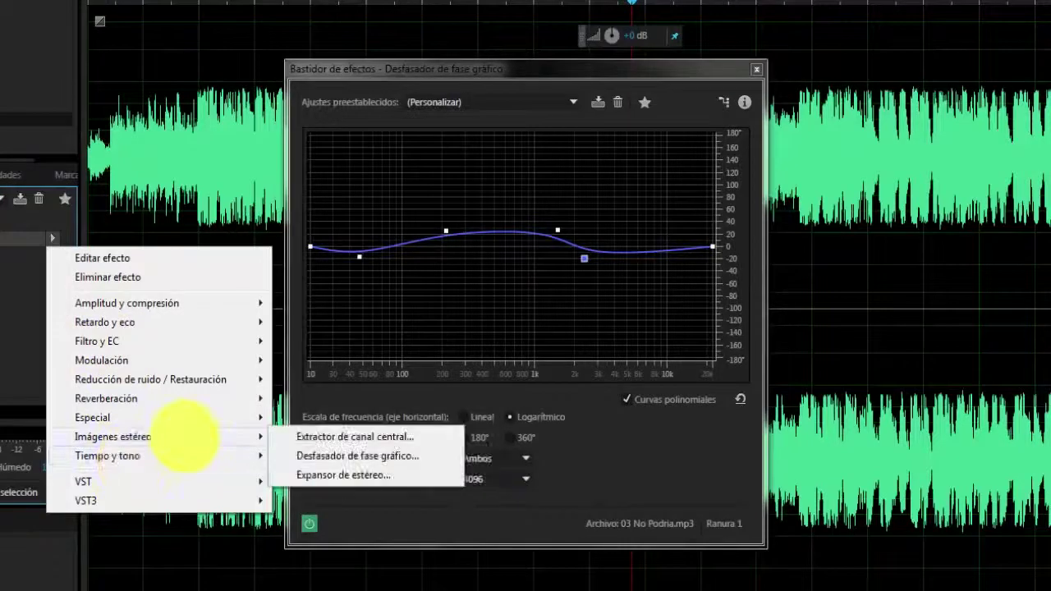
left_click(344, 474)
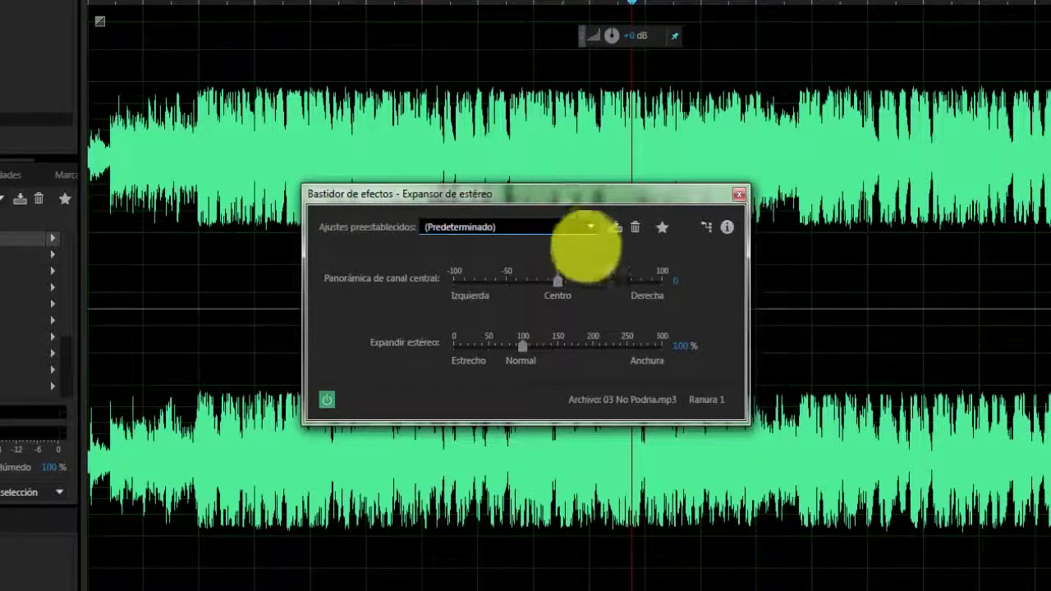
Apply the Campo ancho preset to the stereo expander and audition the song, keeping that preset after checking the alternatives.
left_click(588, 228)
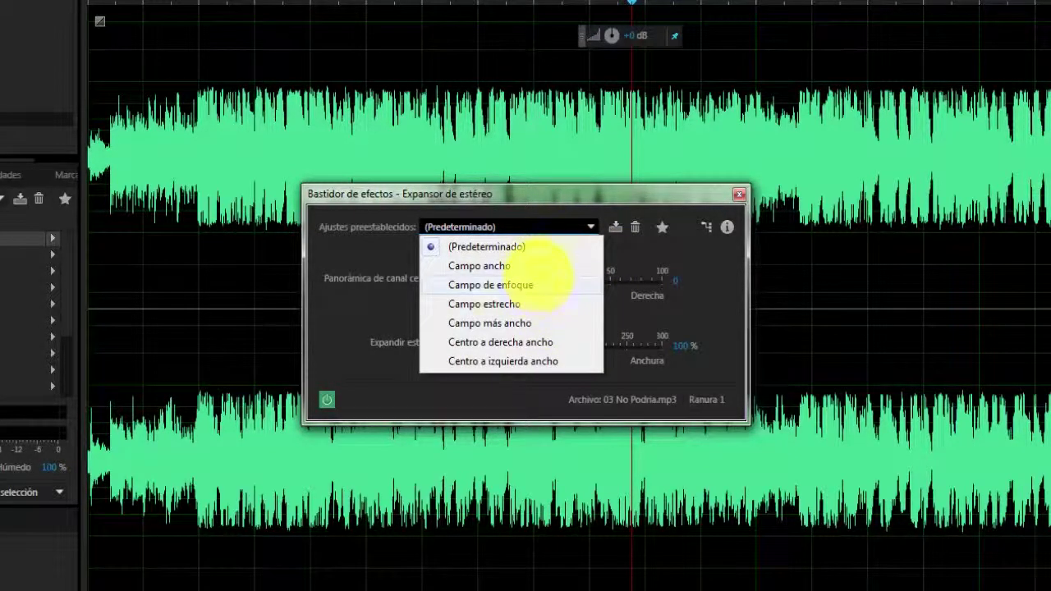
left_click(538, 266)
key("space")
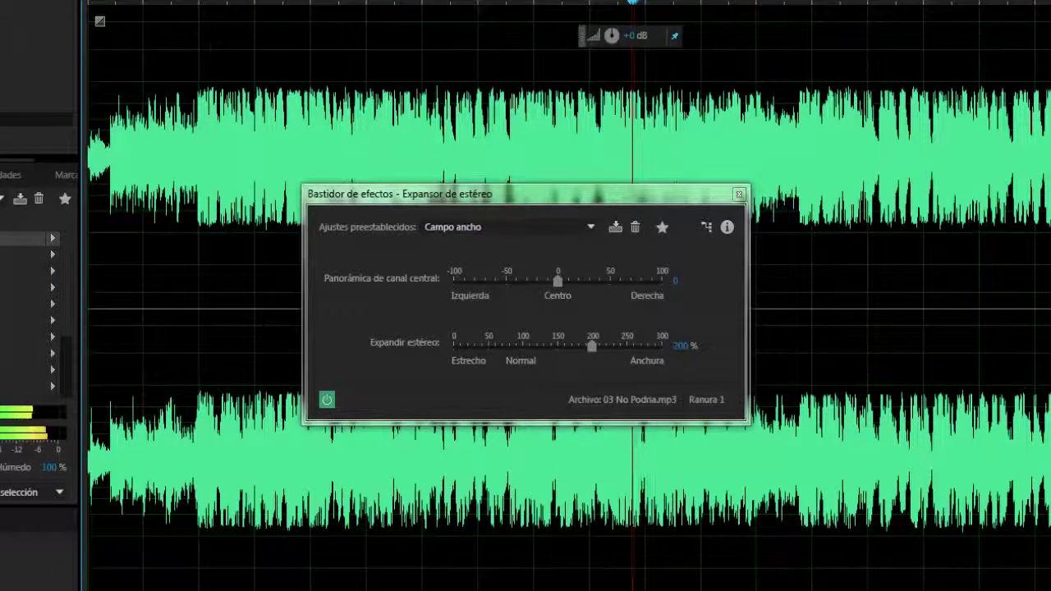
key("space")
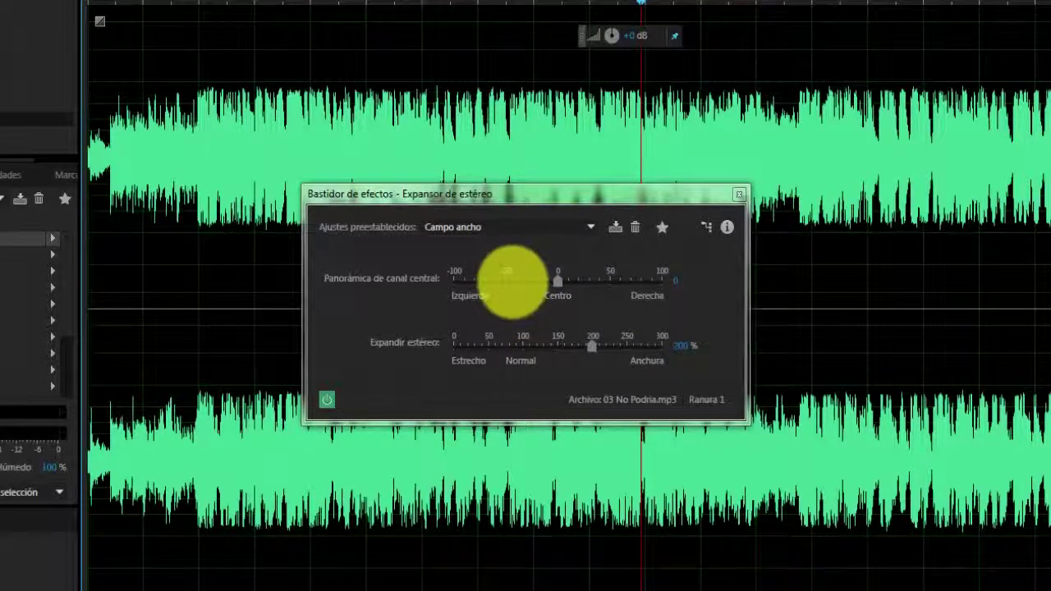
left_click(543, 230)
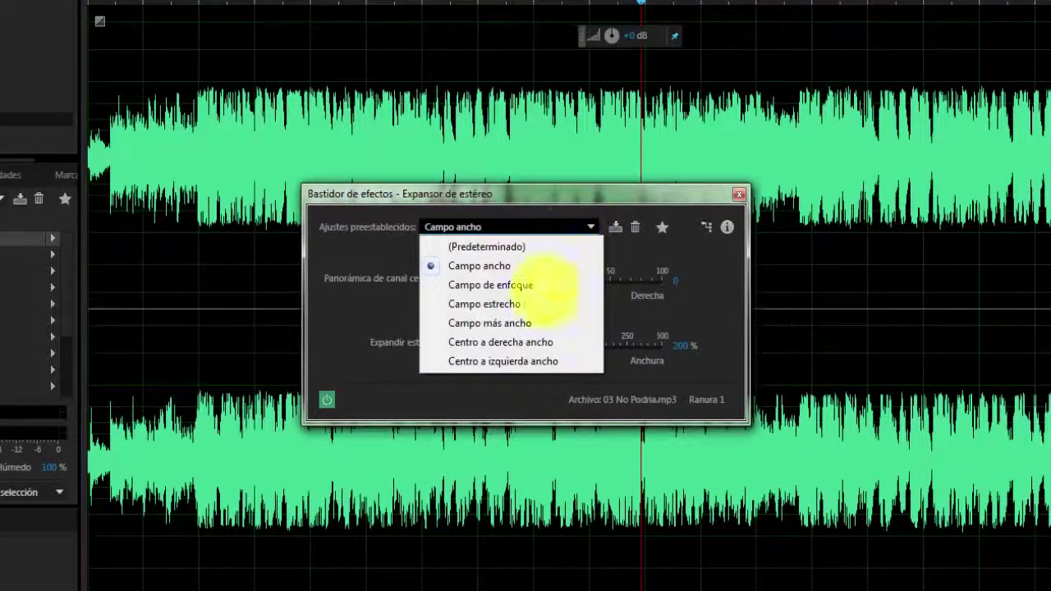
left_click(722, 315)
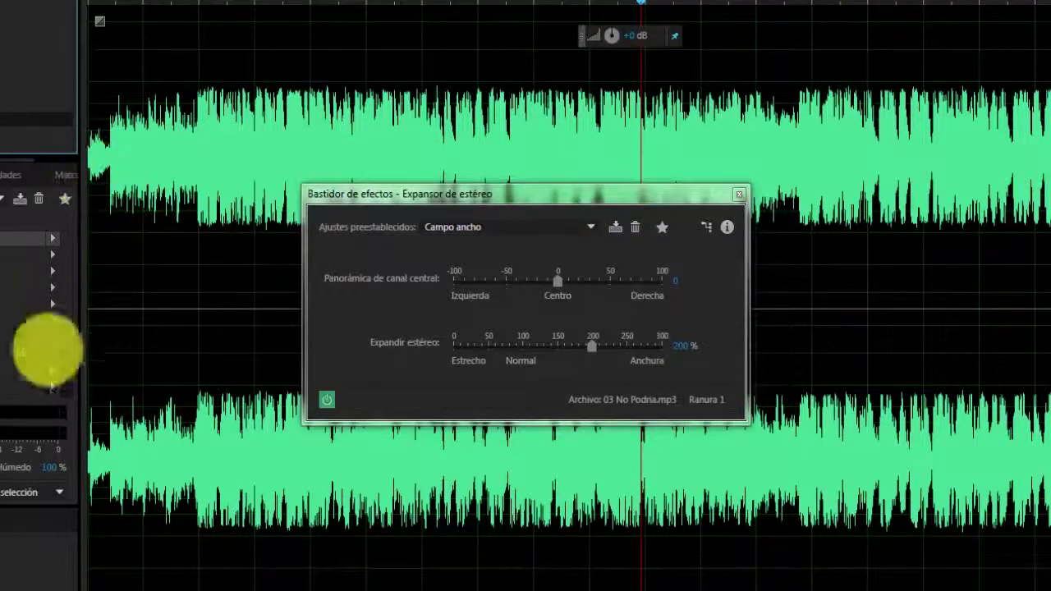
Replace the stereo expander in rack slot 1 with the Corrección automática de tono effect.
left_click(51, 238)
mouse_move(160, 455)
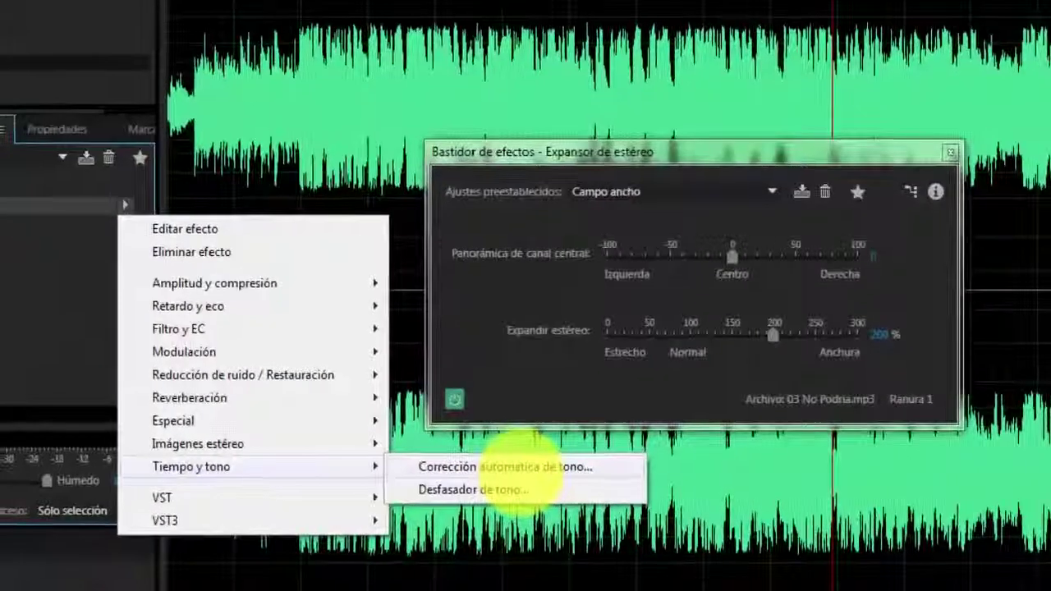
left_click(575, 467)
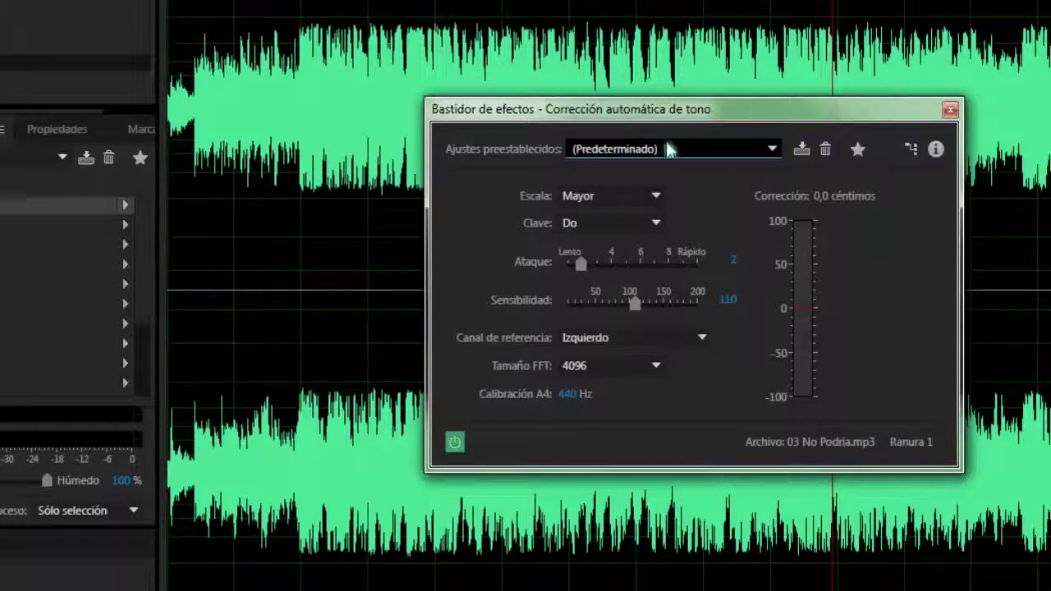
Examine the presets and reference channel options of the automatic pitch correction, keeping (Predeterminado) and Izquierdo.
left_click(771, 152)
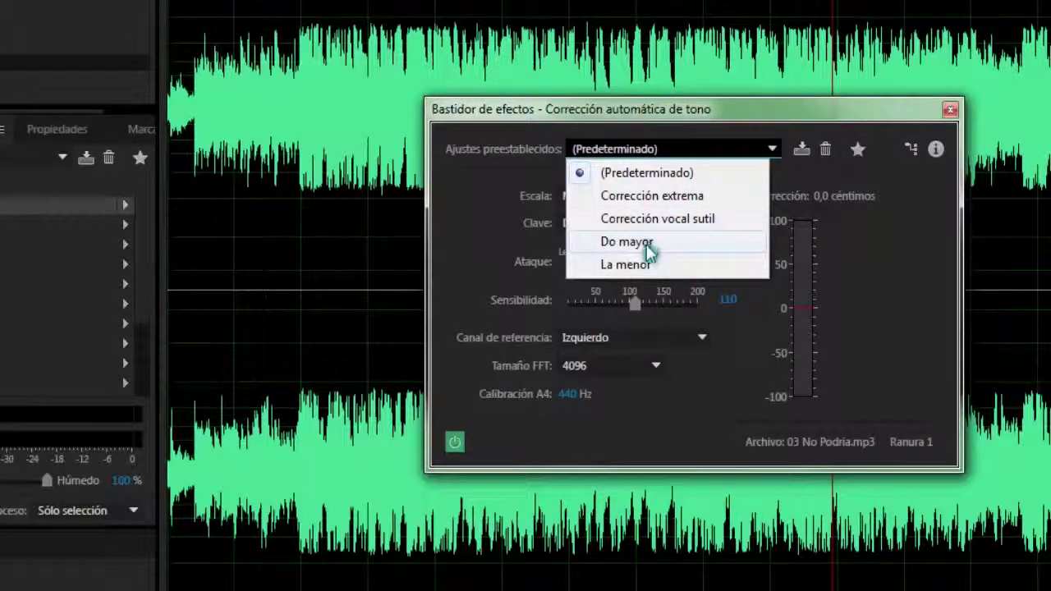
left_click(664, 340)
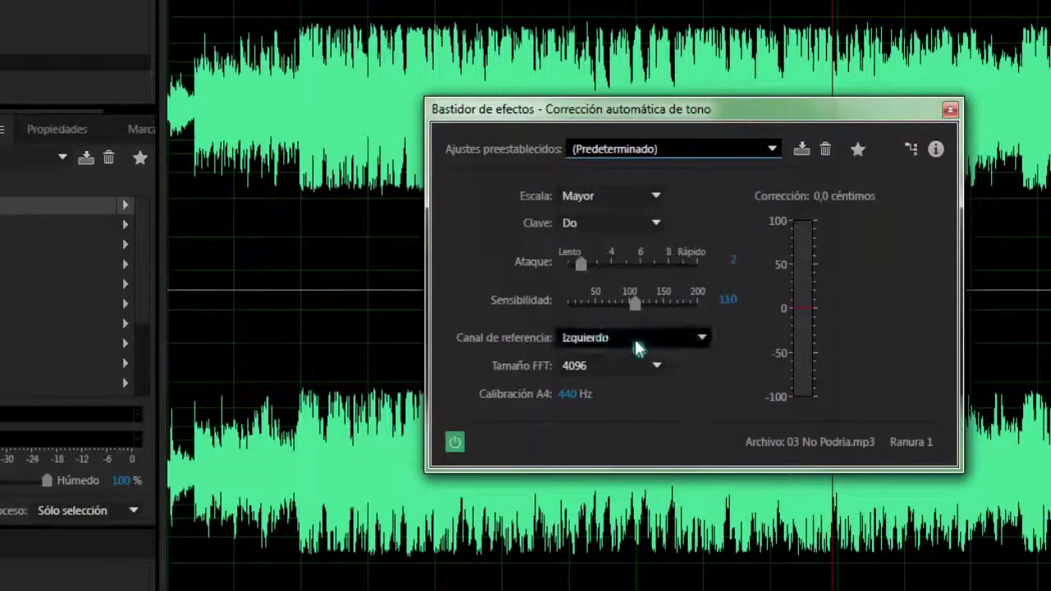
left_click(638, 338)
left_click(646, 418)
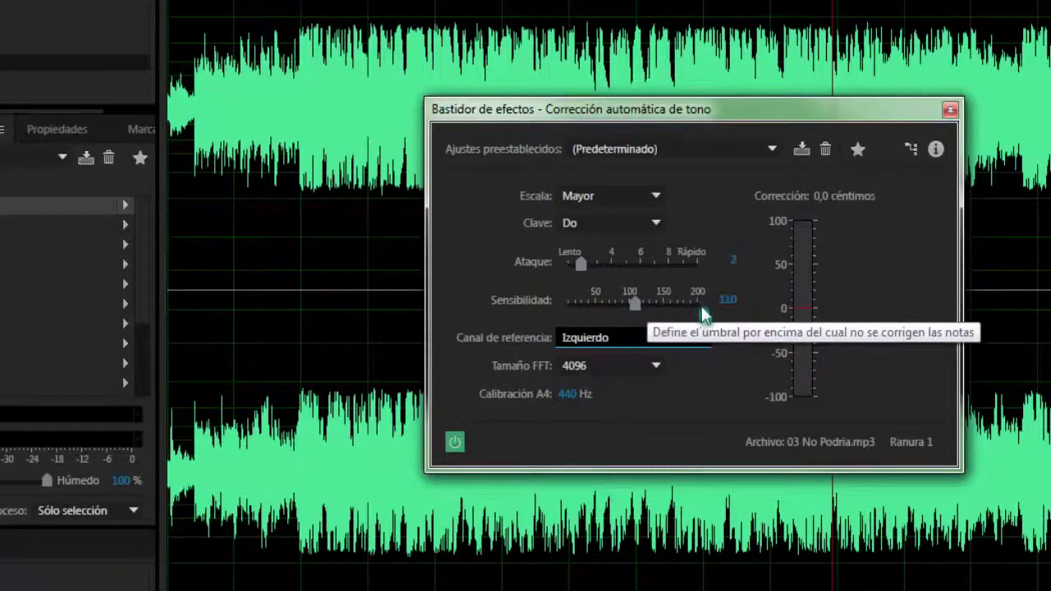
Examine the scale and key options of the automatic pitch correction, keeping Mayor and Do.
left_click(646, 198)
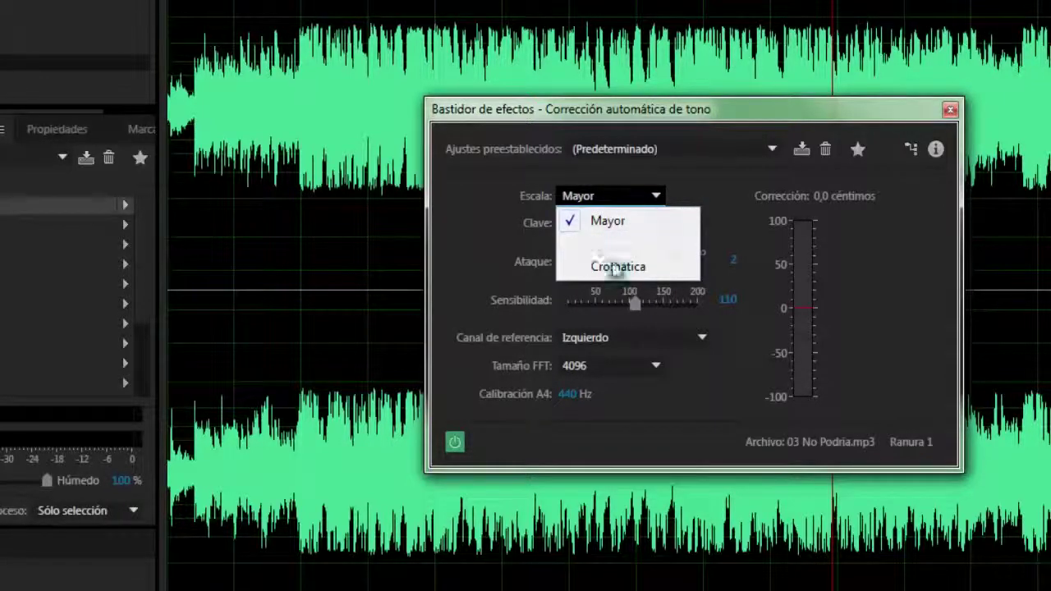
left_click(712, 180)
left_click(629, 223)
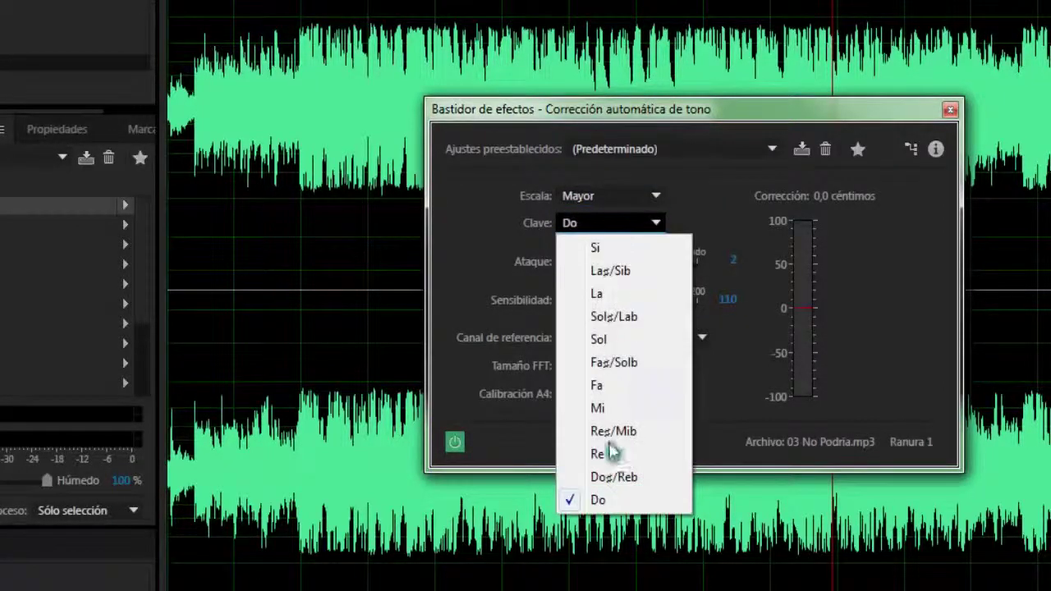
left_click(707, 170)
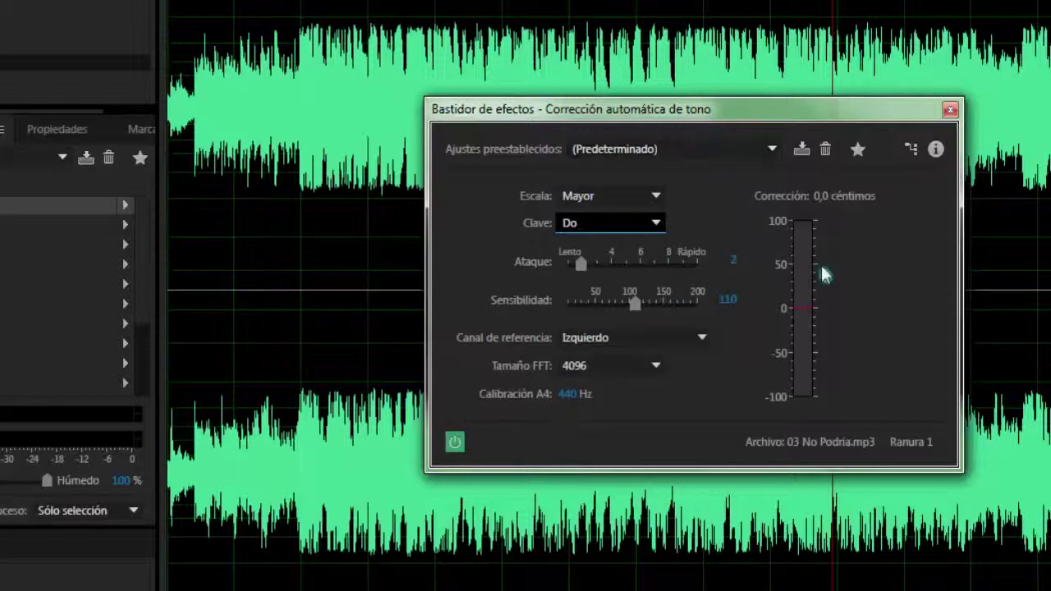
Replace the automatic pitch correction in rack slot 1 with the Desfasador de tono effect.
left_click(127, 206)
mouse_move(234, 469)
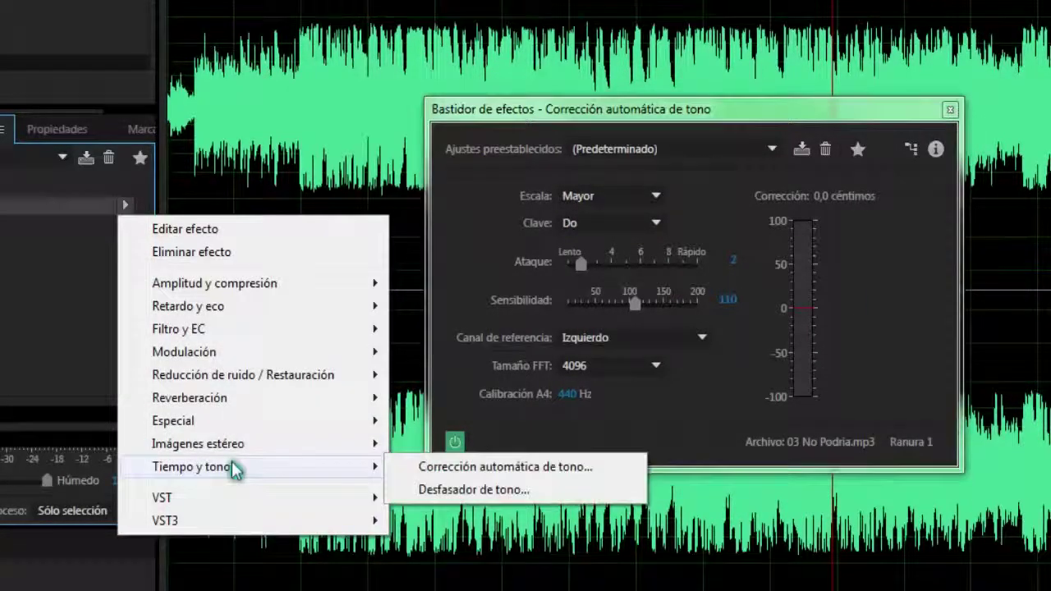
left_click(527, 493)
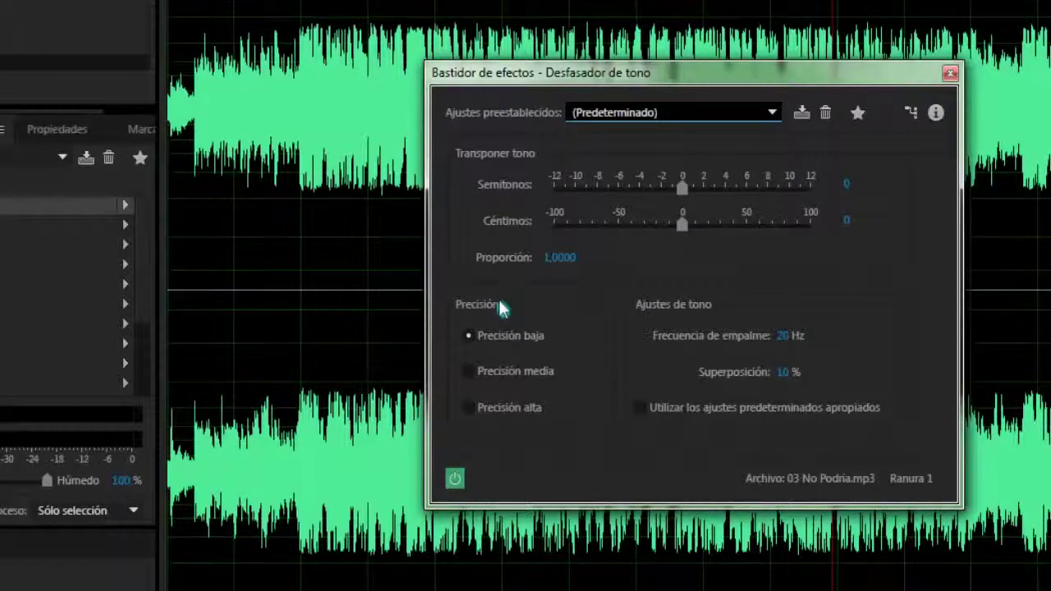
Audition the song through the pitch shifter's Ampliación, El Señor de las tinieblas and Hámster enfadado presets.
left_click(773, 114)
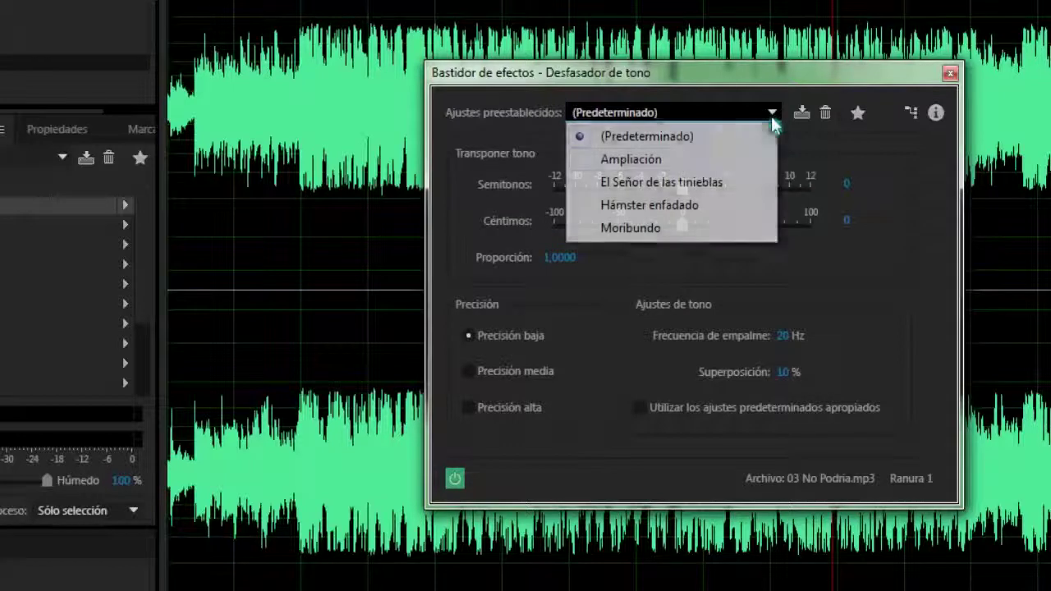
left_click(657, 159)
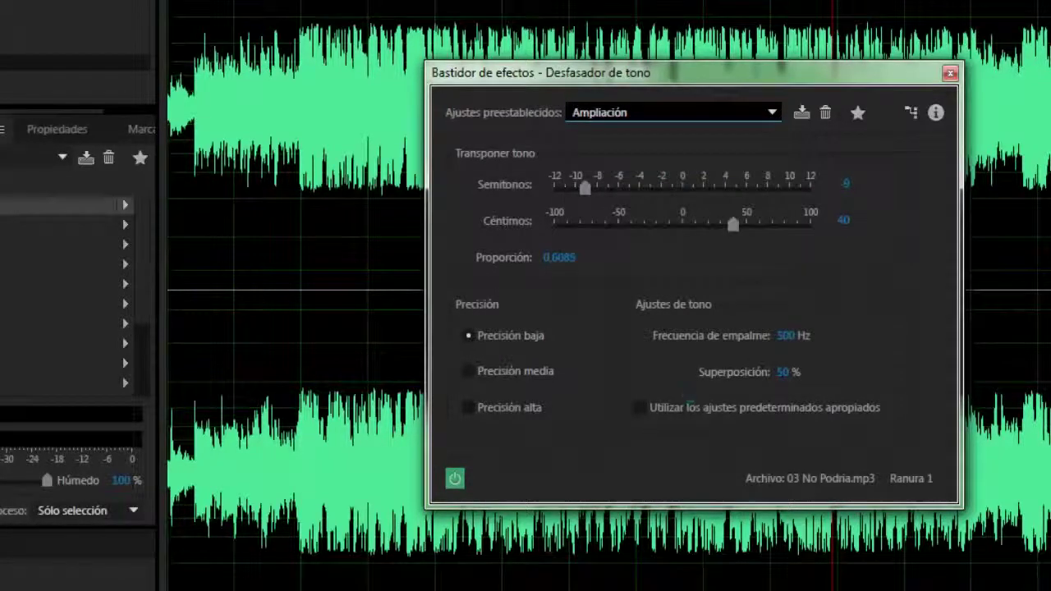
key("space")
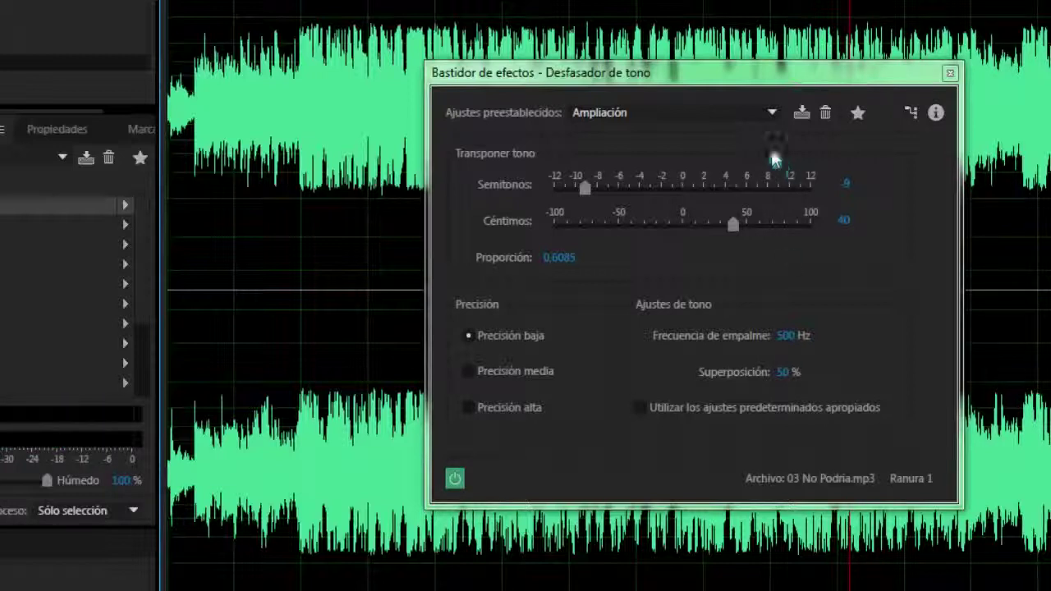
left_click(767, 118)
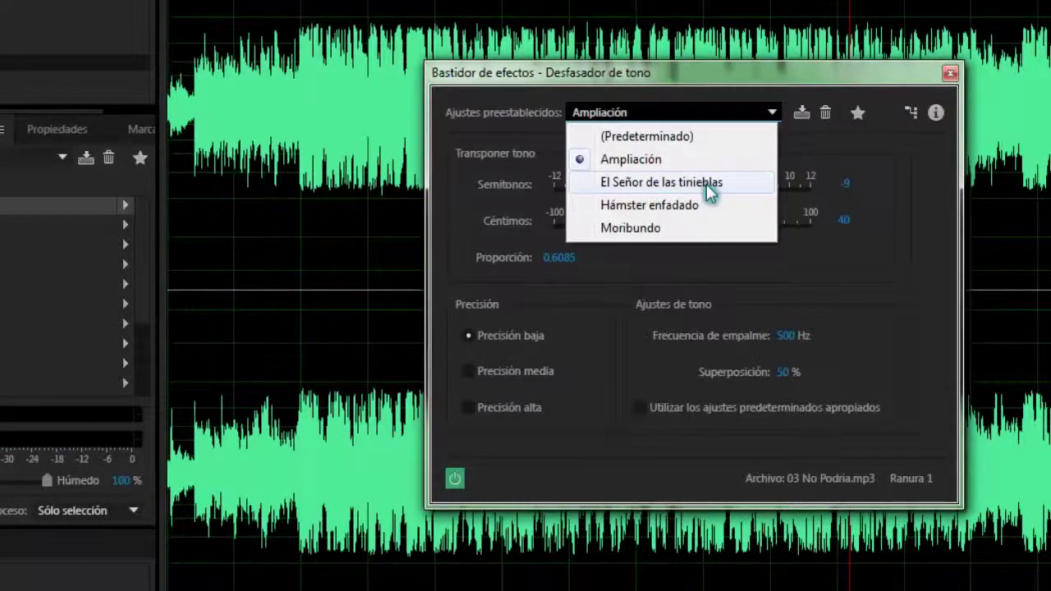
left_click(708, 185)
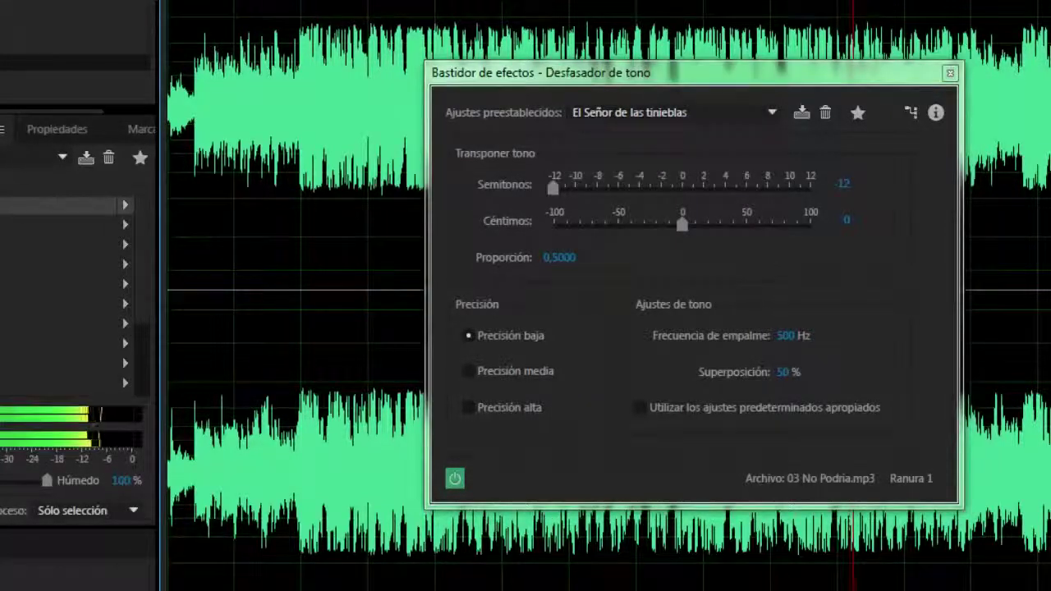
left_click(772, 117)
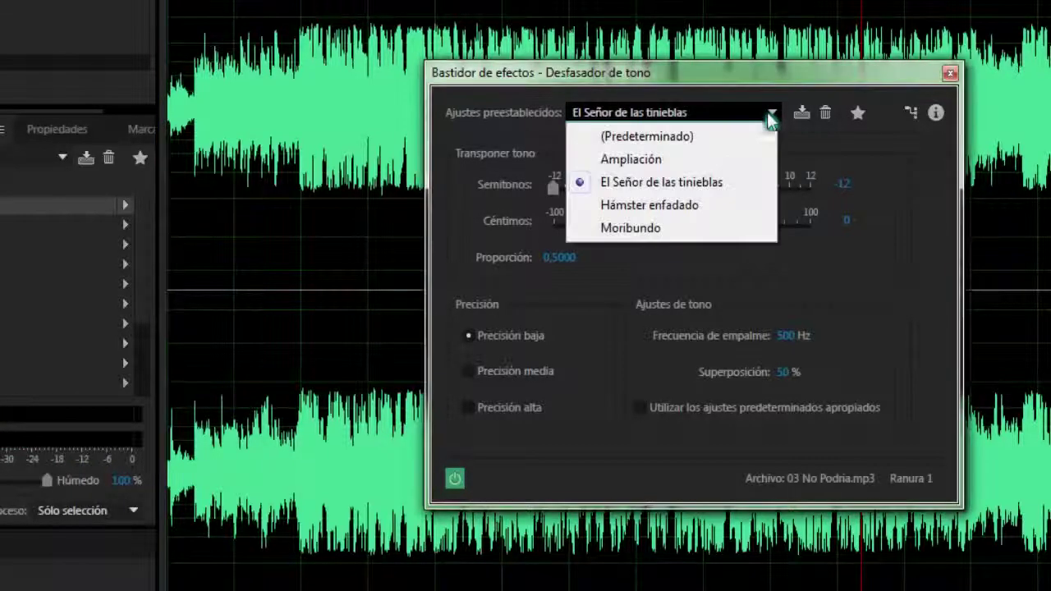
left_click(649, 205)
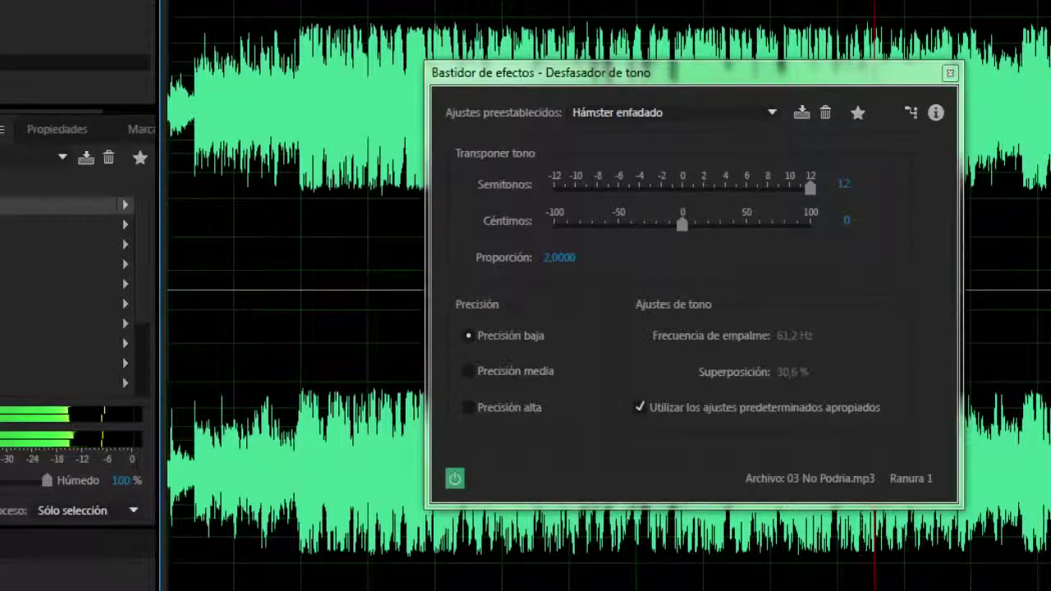
Apply the Moribundo preset to the pitch shifter and switch its appropriate default settings option on and off again.
left_click(772, 112)
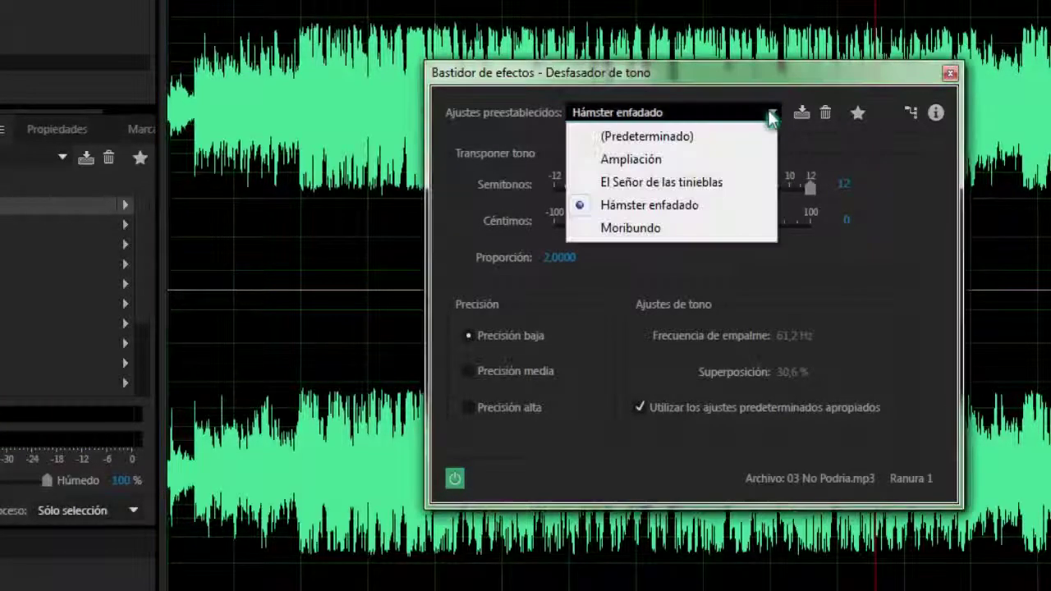
left_click(678, 230)
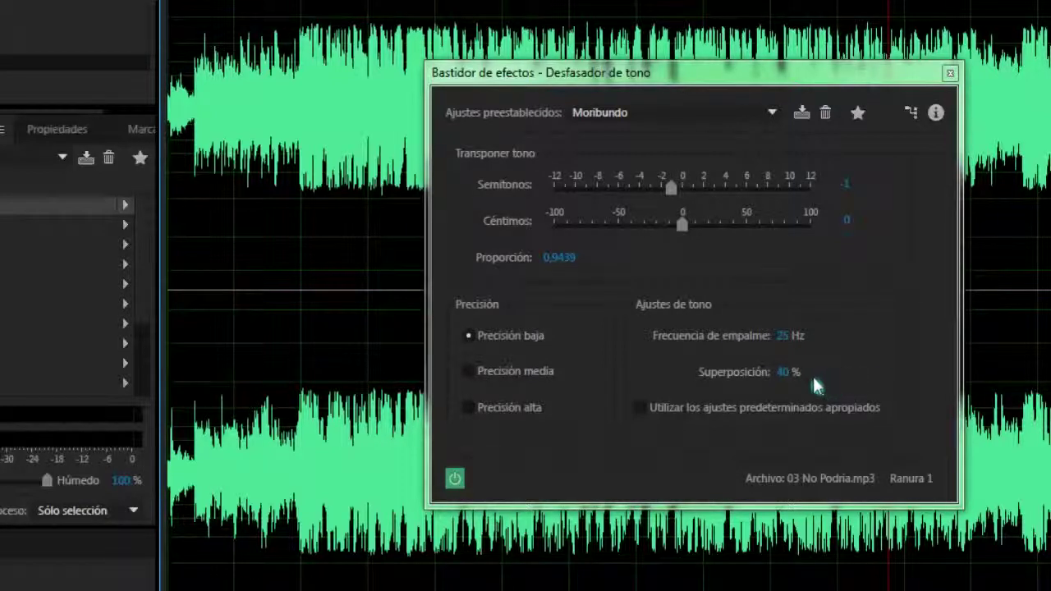
left_click(770, 413)
left_click(853, 409)
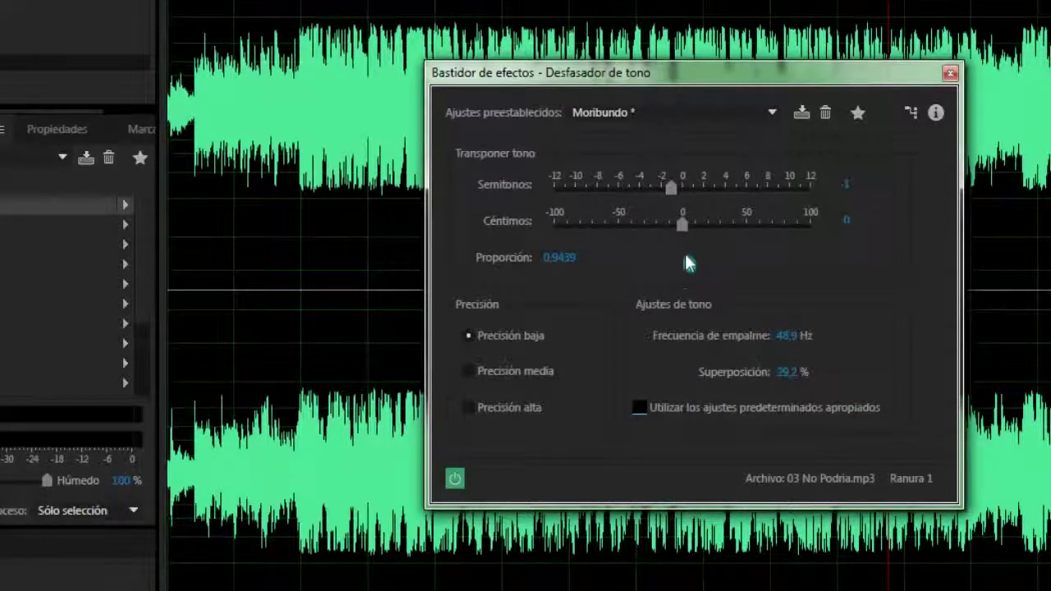
left_click(124, 211)
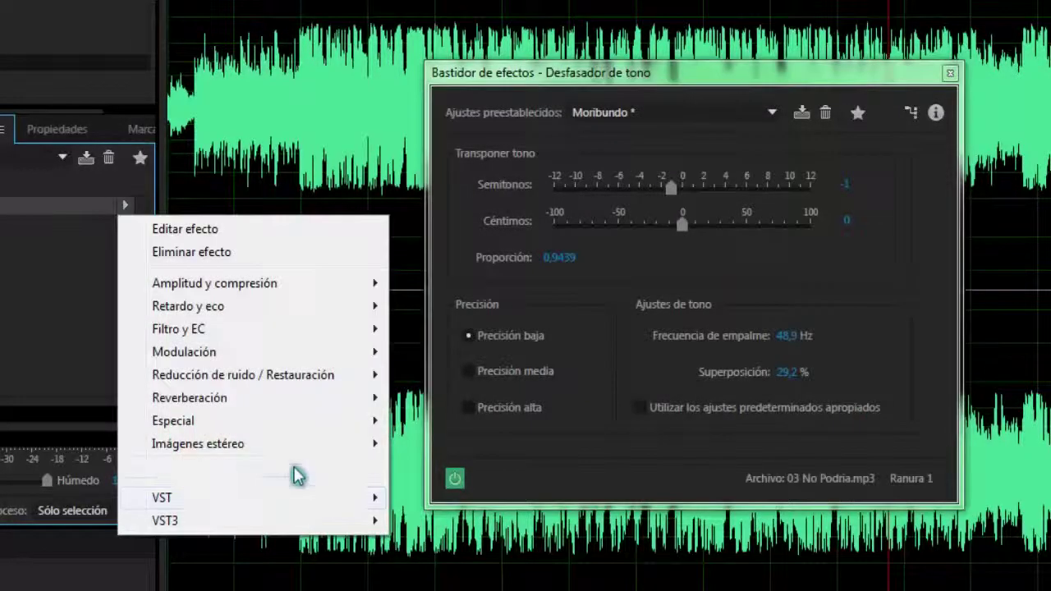
mouse_move(296, 475)
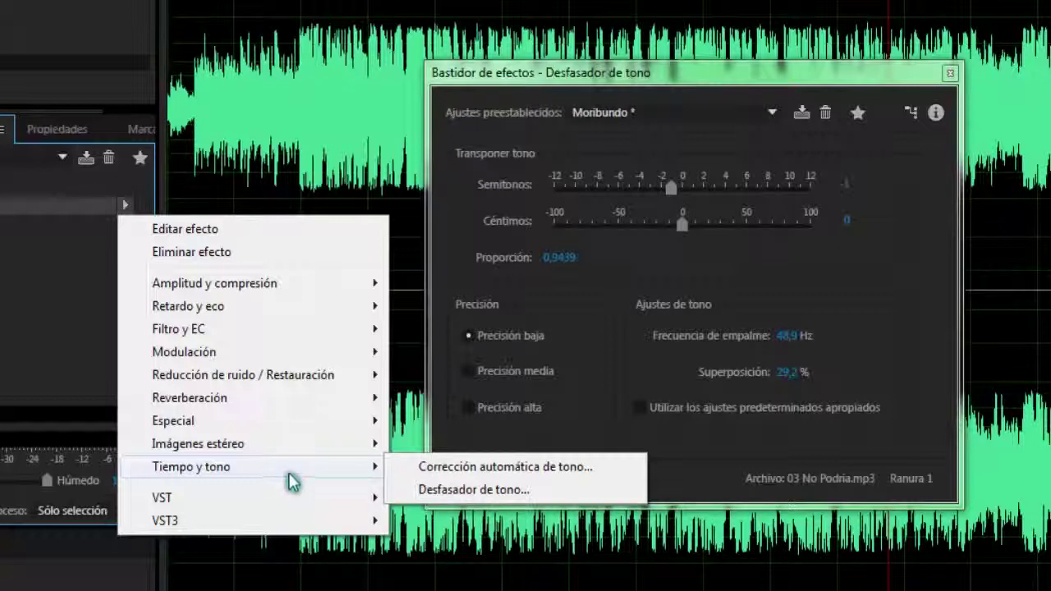
left_click(682, 277)
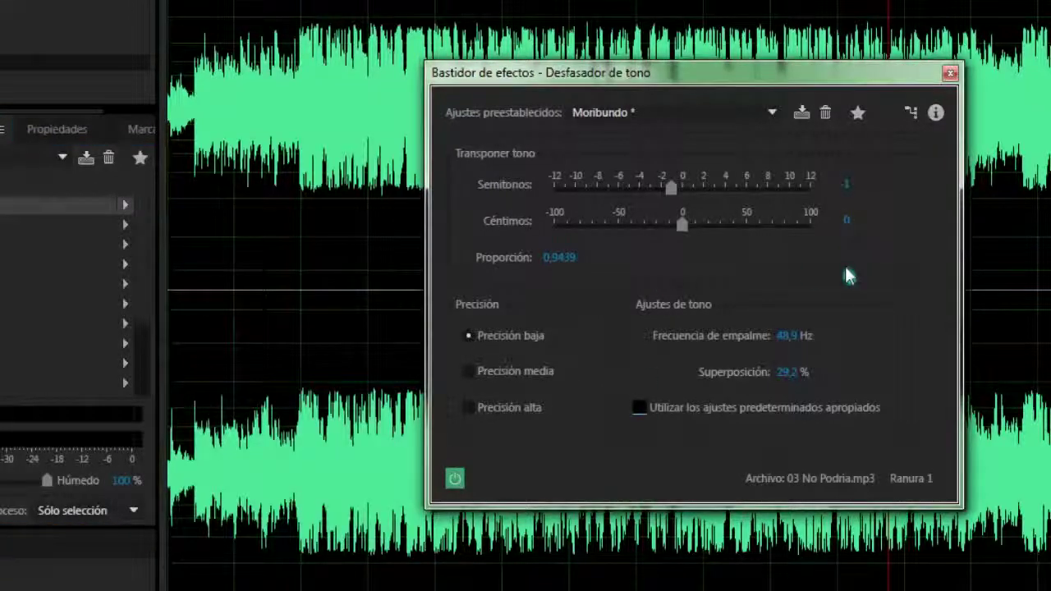